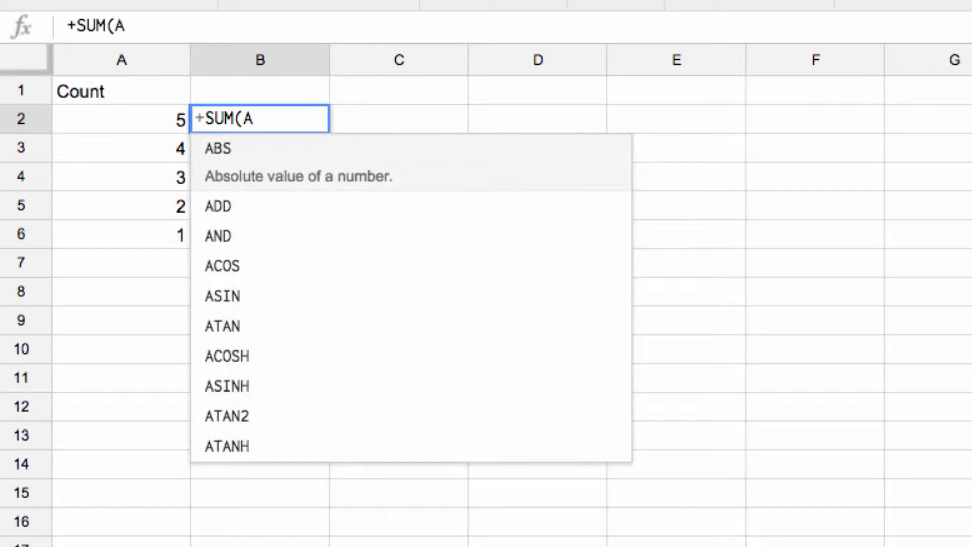
Complete the SUM formula in B2 with the open-ended range A2:A.
type("2")
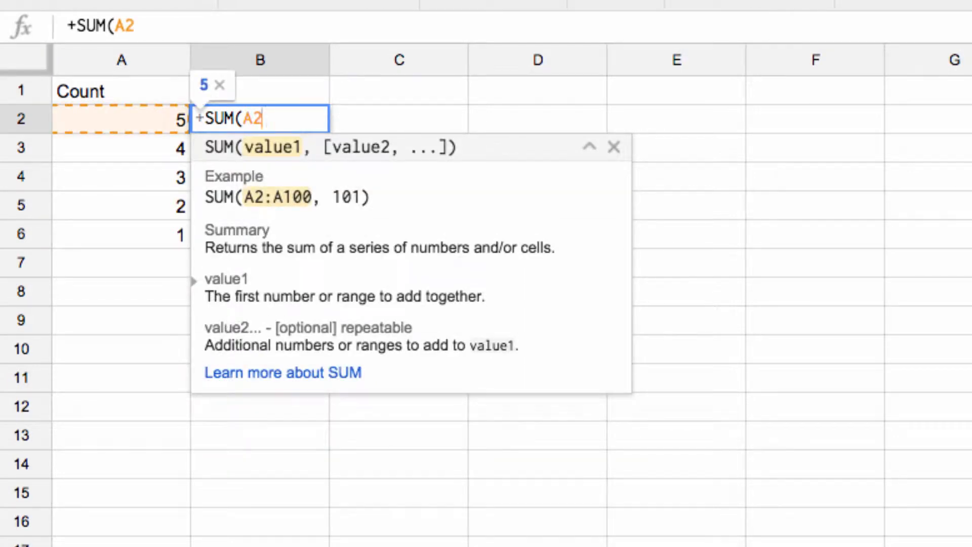
type(":A)")
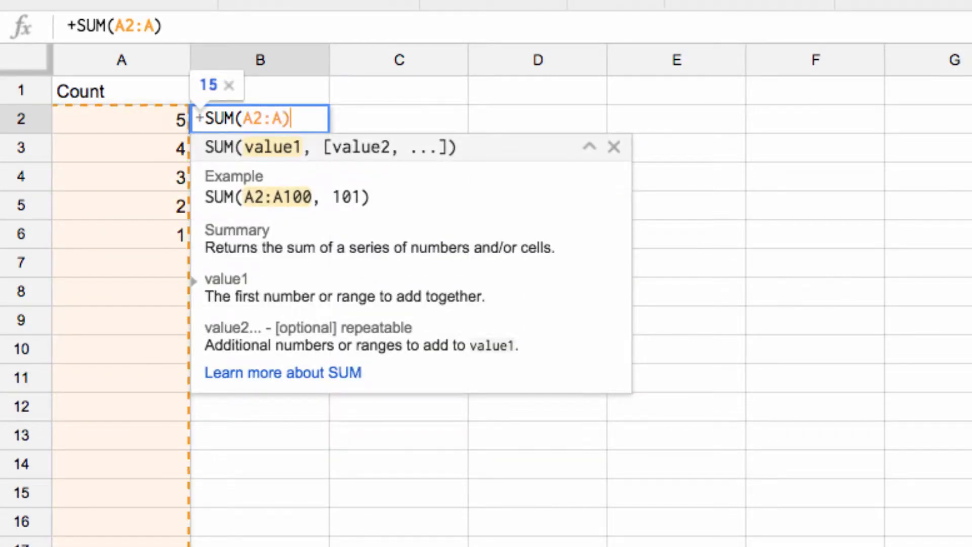
key("Return")
Extend the Count column with 123, 4, 234, 123 and 4 in cells A7 through A11.
key("Down")
key("Down")
key("Down")
key("Left")
key("Down")
type("123")
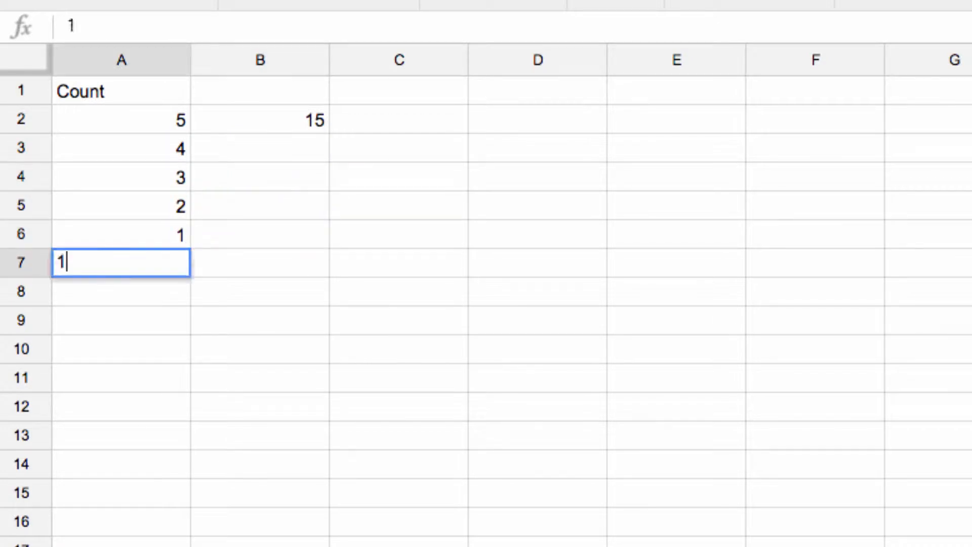
key("Return")
type("4")
key("Return")
type("234")
key("Return")
type("123")
key("Return")
type("4 ")
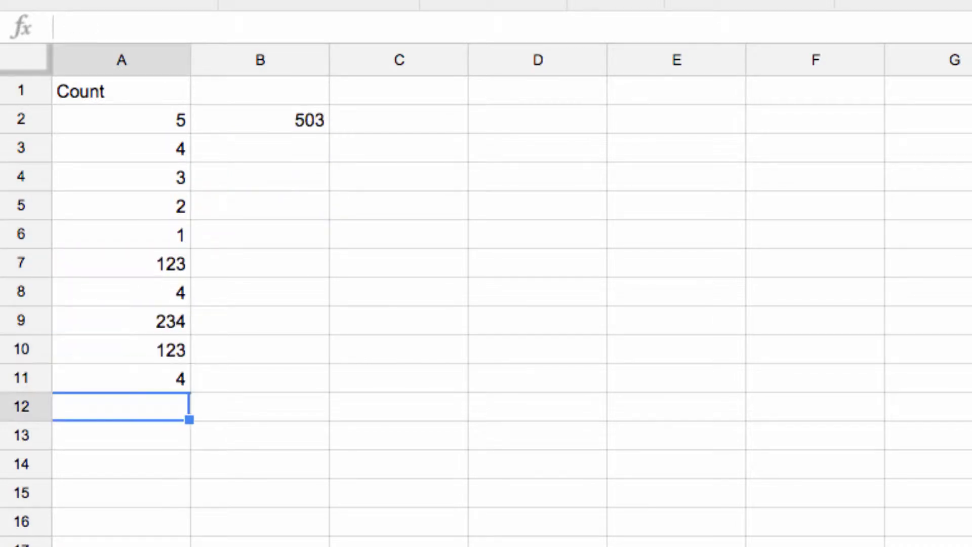
Enter 4356 in A12 and 23 in A14 of the Count column.
type("4356")
key("Return")
type("23")
key("Return")
key("Return")
key("Up")
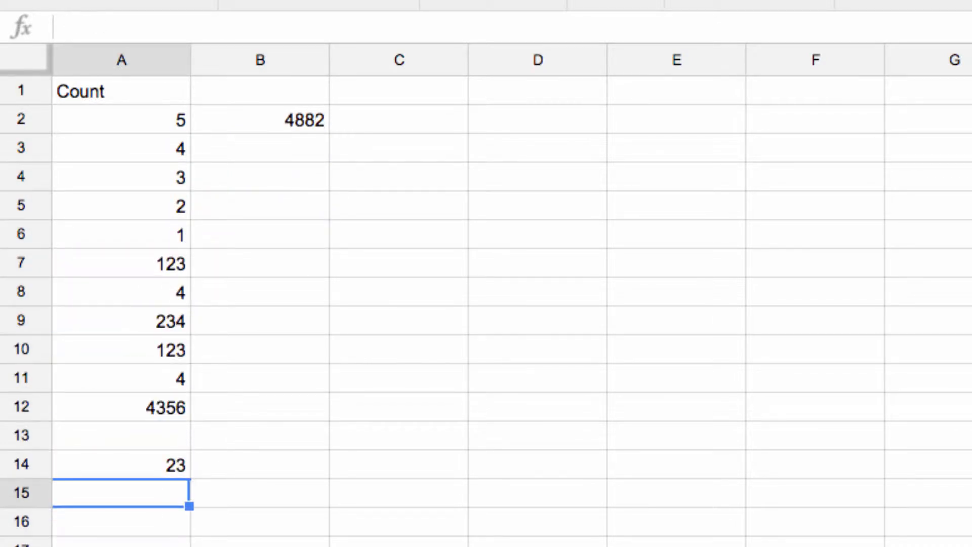
Add the values 34 and 2 to the Count column.
key("Up")
key("Up")
type("34")
key("Return")
key("Return")
type("2")
key("Tab")
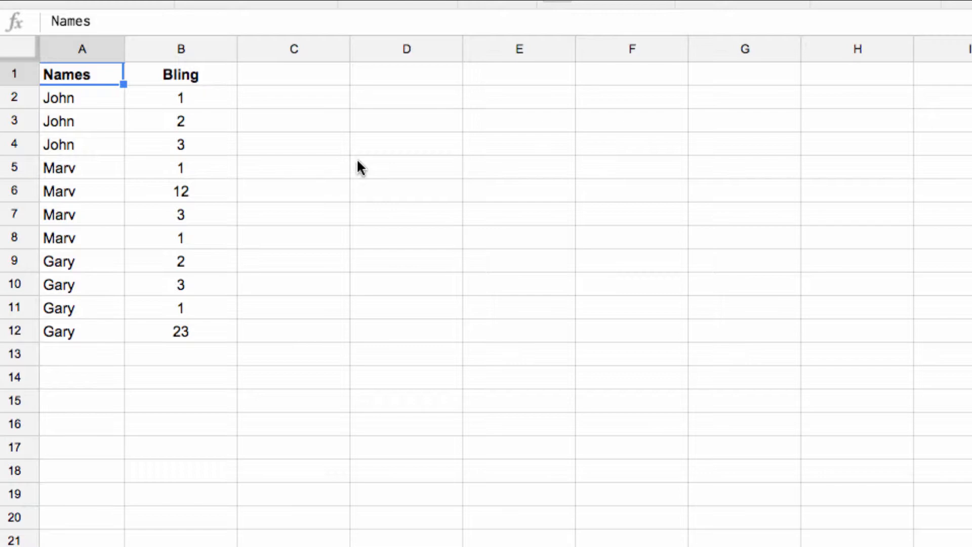
List the distinct entries of the Names column from D2 using UNIQUE with the open-ended range A2:A.
left_click(364, 95)
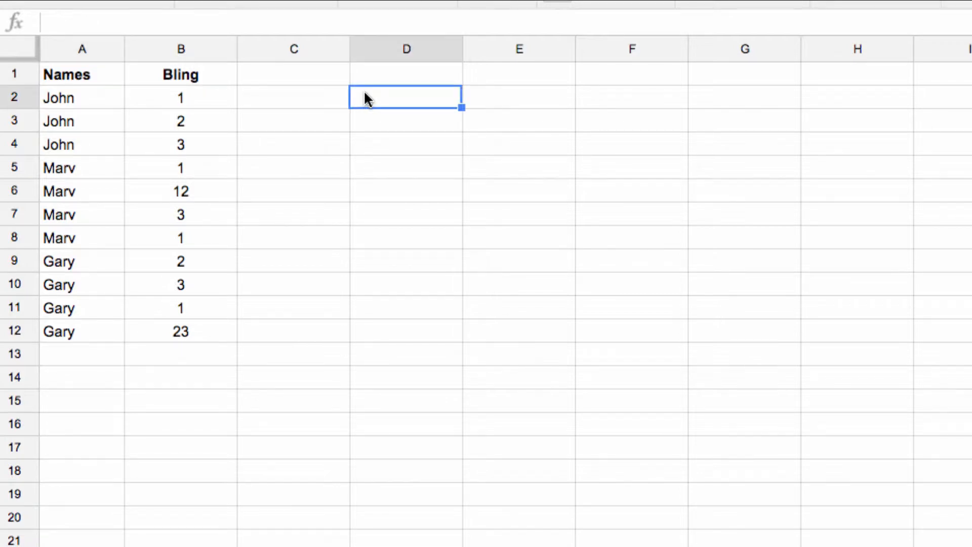
type("+UNIQUE")
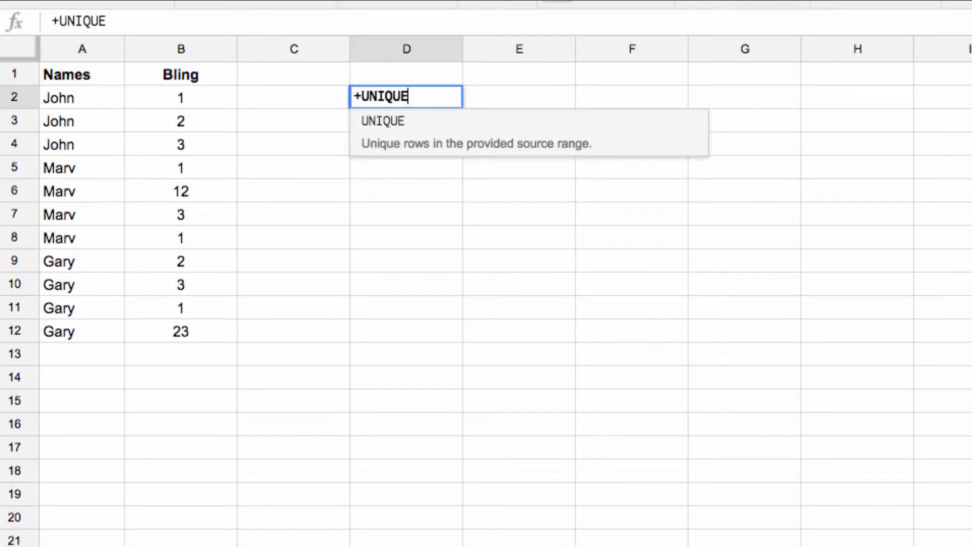
type("(")
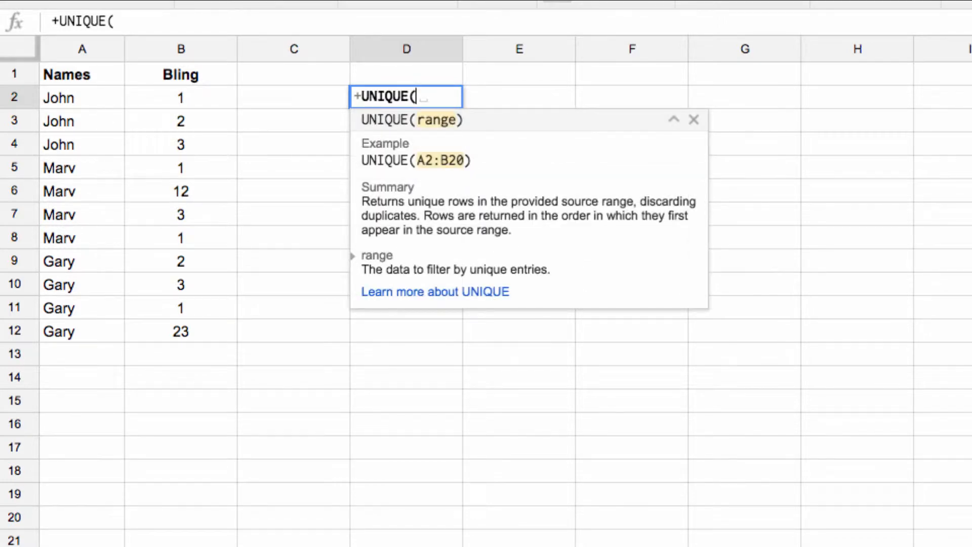
type("A2:A")
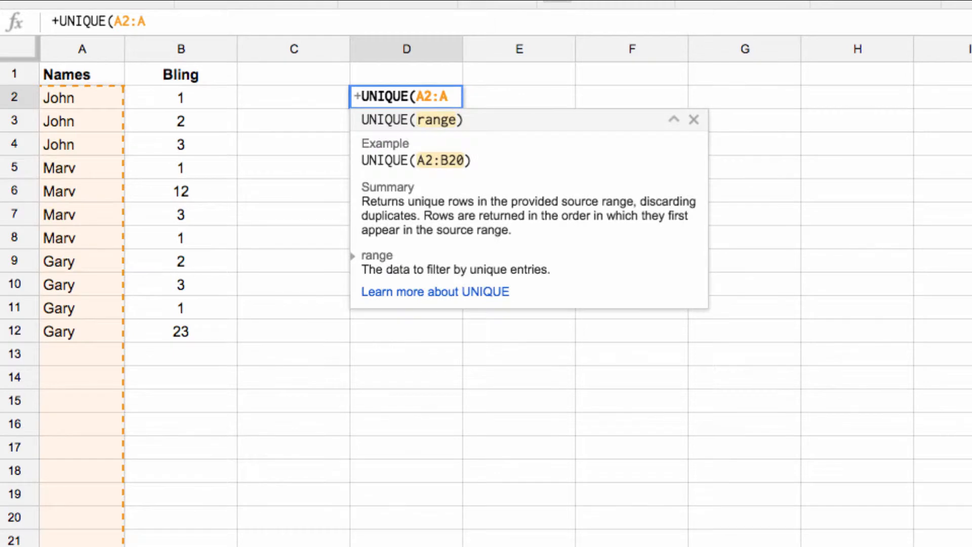
type(")")
key("Return")
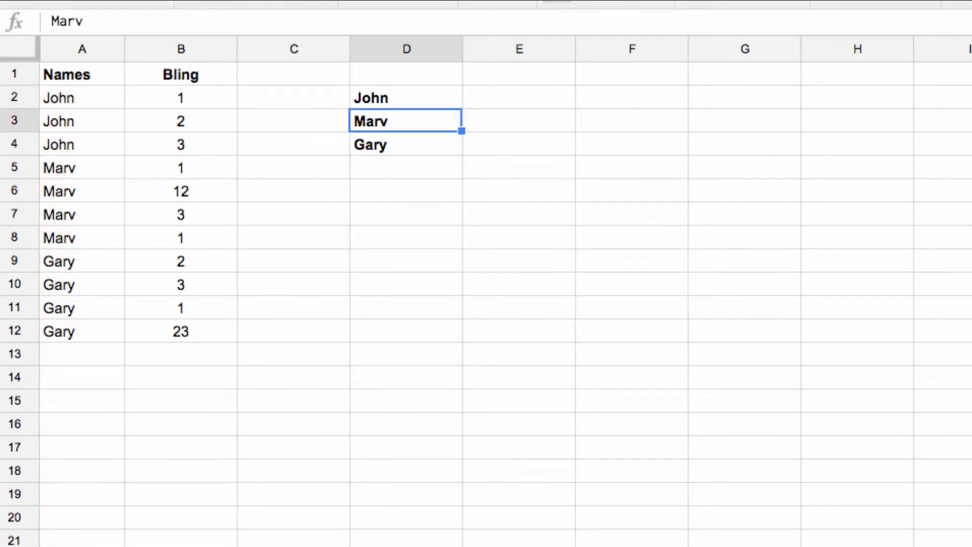
Append two new names that are not yet listed to the Names column in A13 and A14.
key("Up")
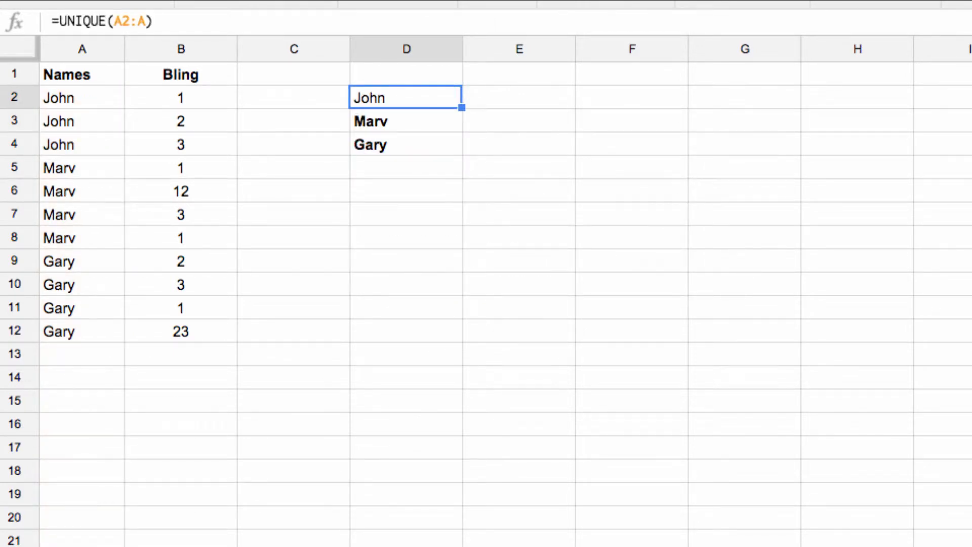
key("Down")
key("Down")
key("Down")
key("Down")
key("Down")
key("Down")
key("Down")
key("Down")
key("Down")
key("Down")
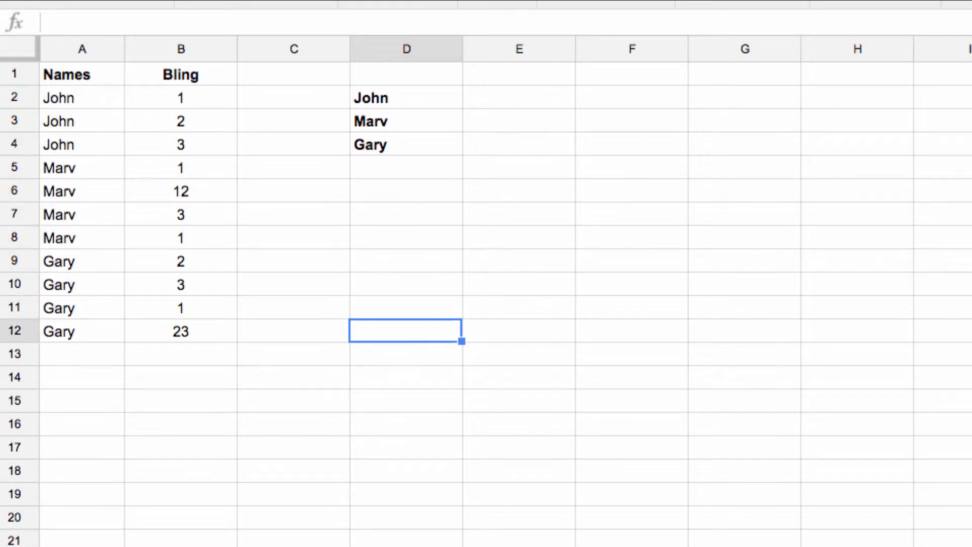
key("Left")
key("Left")
key("Left")
key("Down")
type("Max")
key("Return")
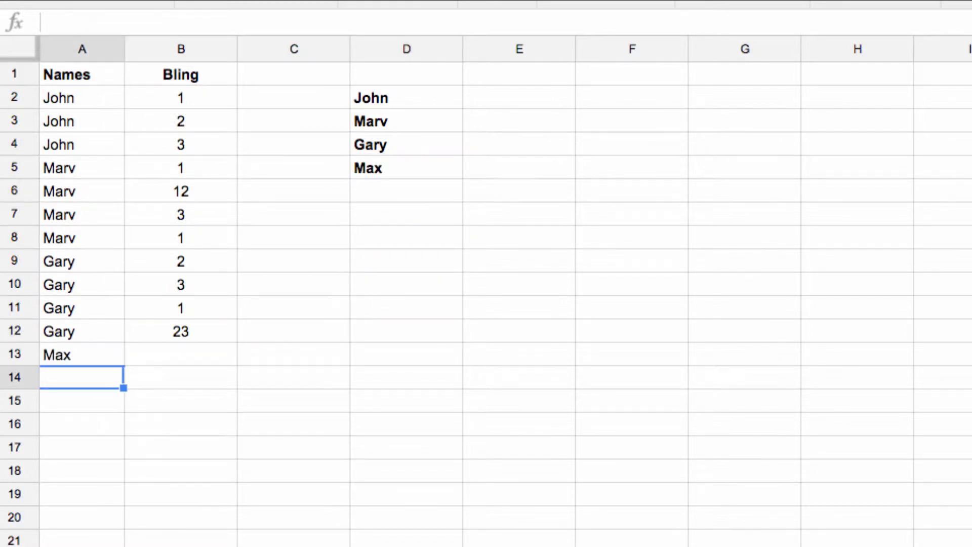
type("Barry")
key("Return")
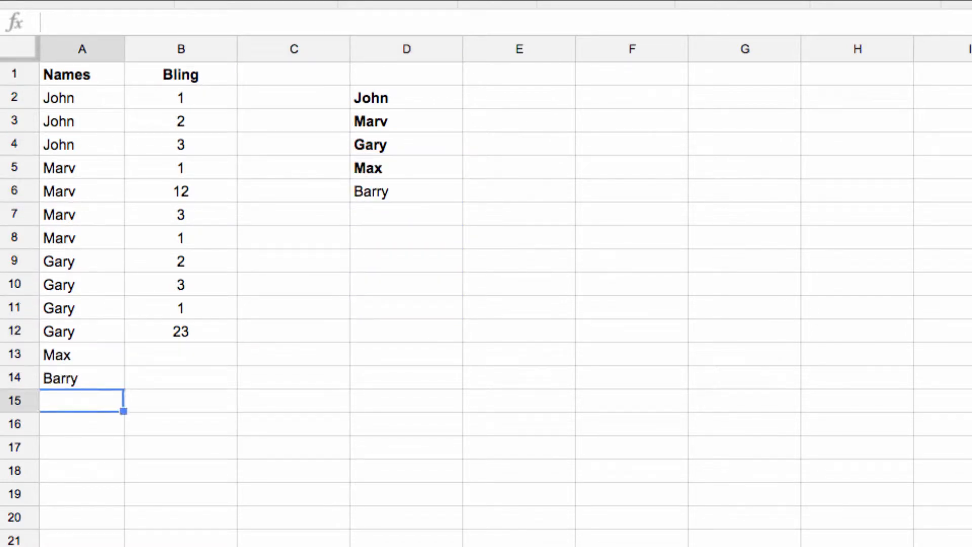
Add a third new name to the Names column in A15.
type("Walkter")
key("BackSpace")
key("BackSpace")
key("BackSpace")
key("BackSpace")
type("ter")
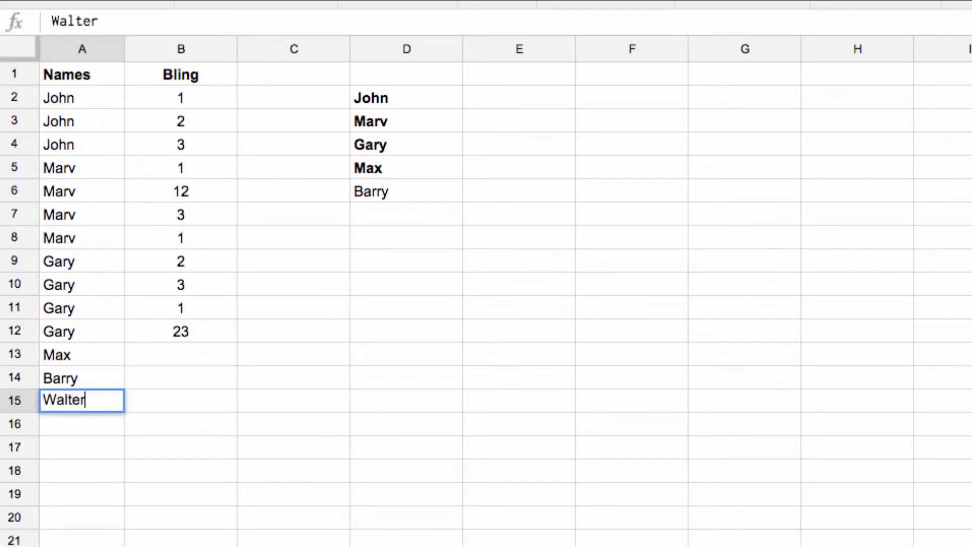
key("Return")
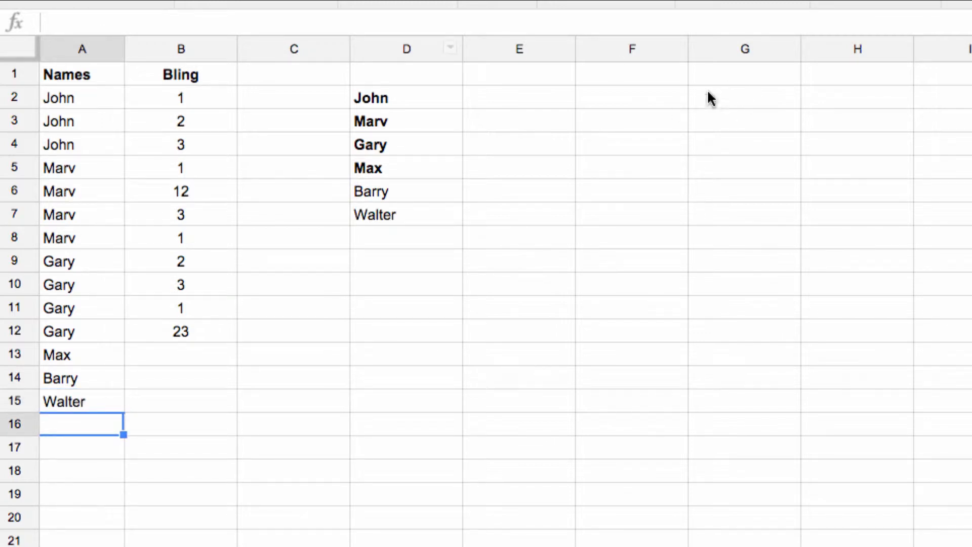
Total the Bling for the name in D2 by entering SUMIF(A2:A,D2,B2:B) in E2.
left_click(497, 97)
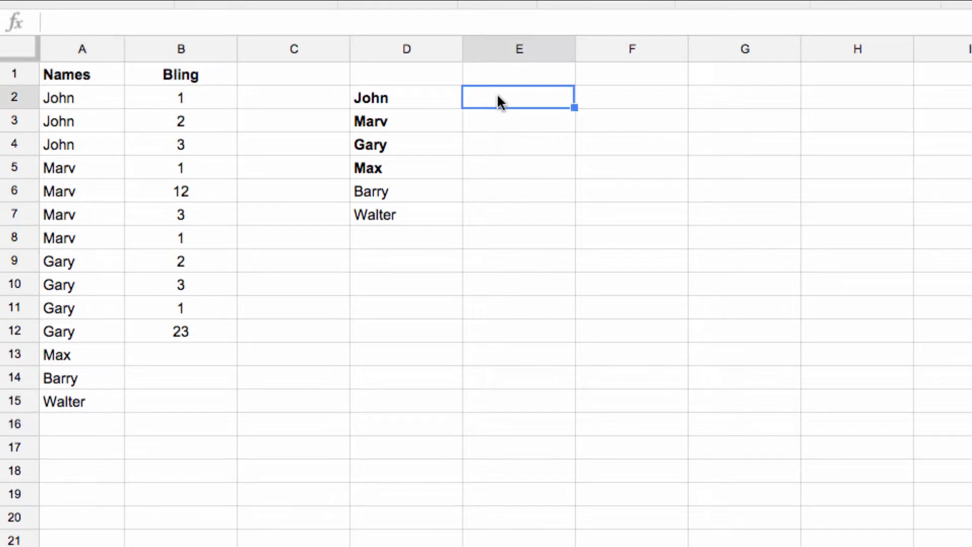
type("+SUMIF(")
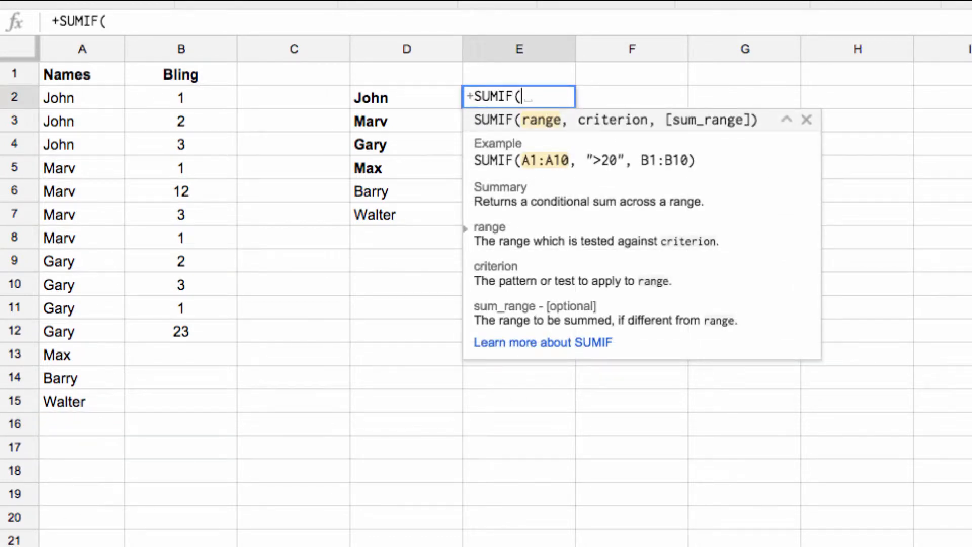
type("A2:A")
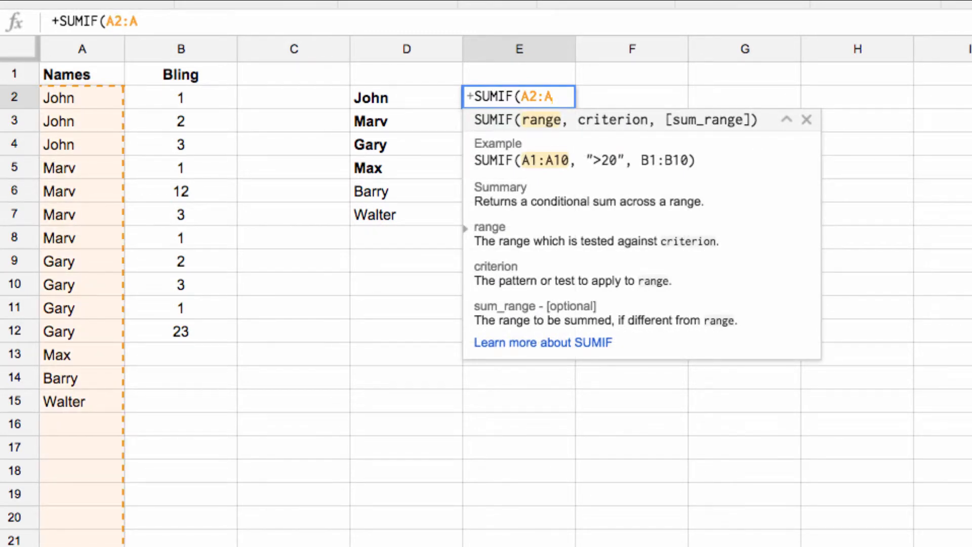
type(",")
left_click(408, 104)
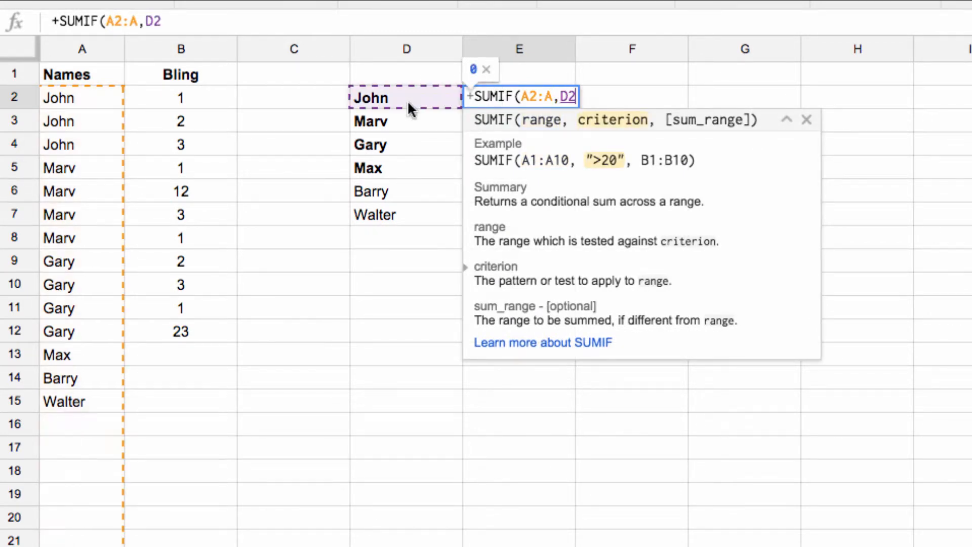
type(",")
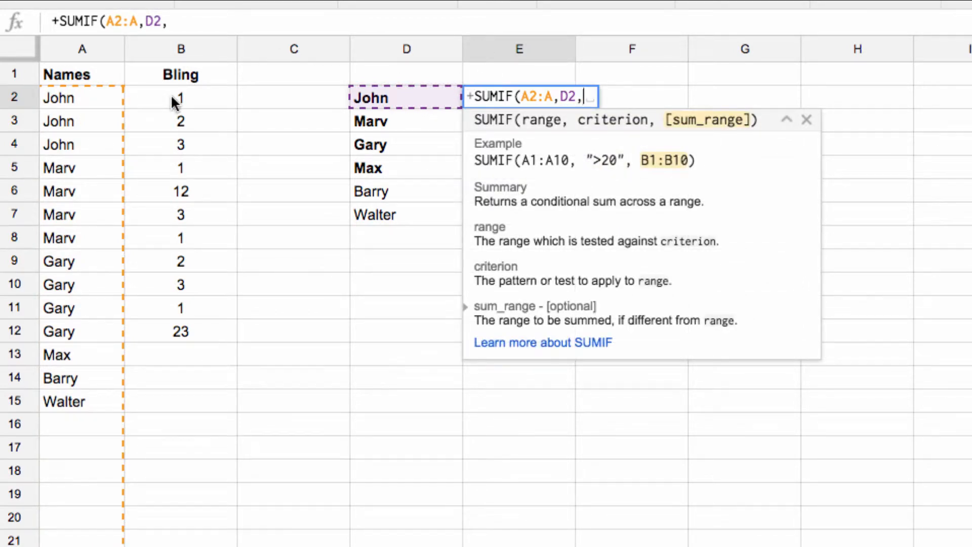
type("B2:")
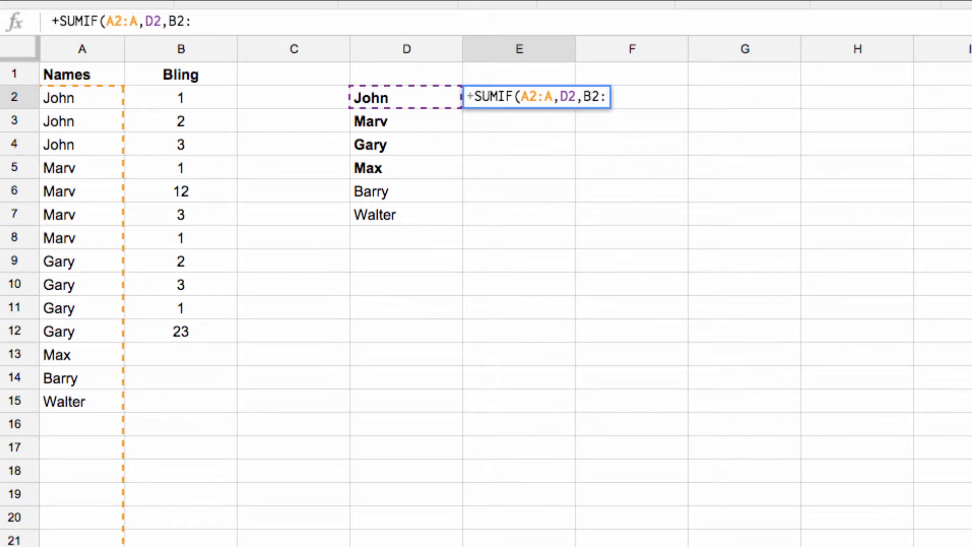
type("B")
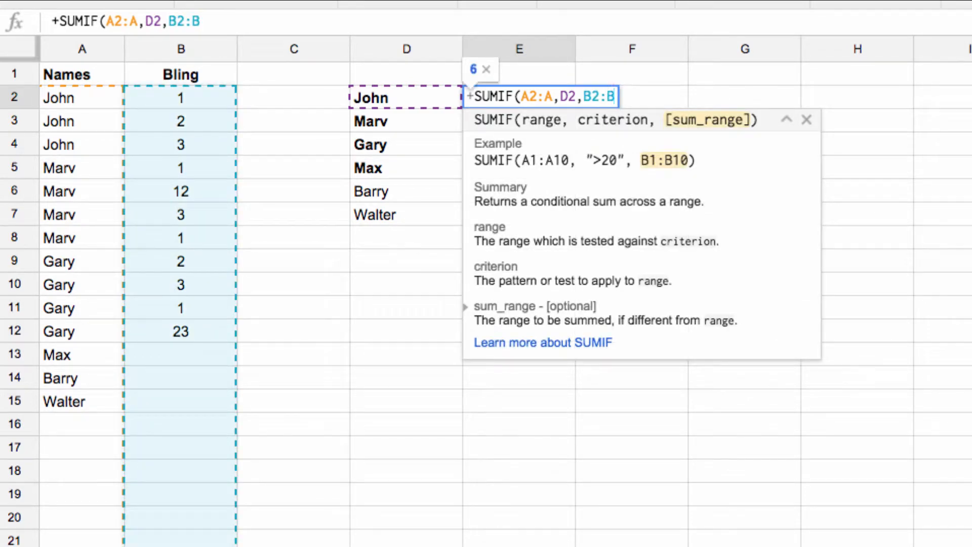
type(")")
key("Return")
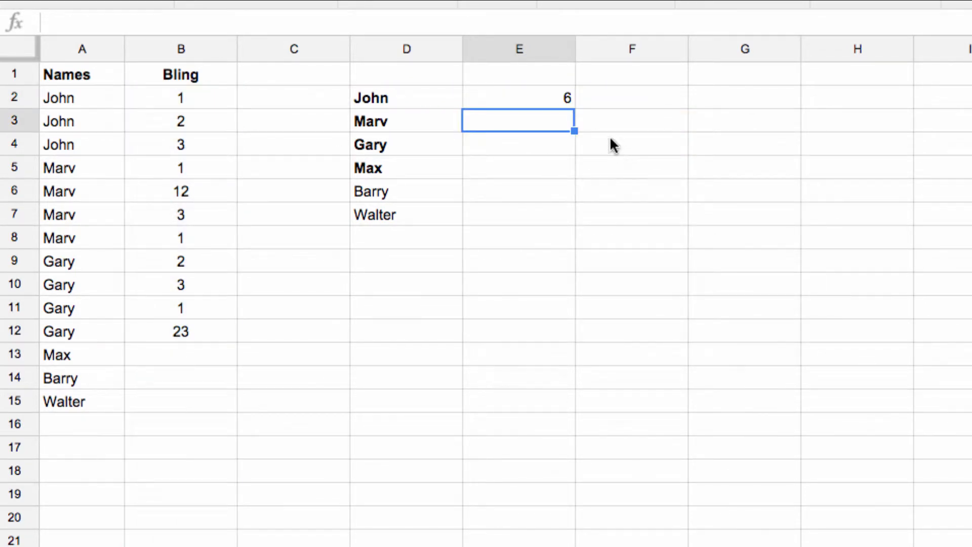
Add a row 16 entry that repeats the name in D2 with a Bling value of 8.
left_click(81, 428)
type("John")
key("Tab")
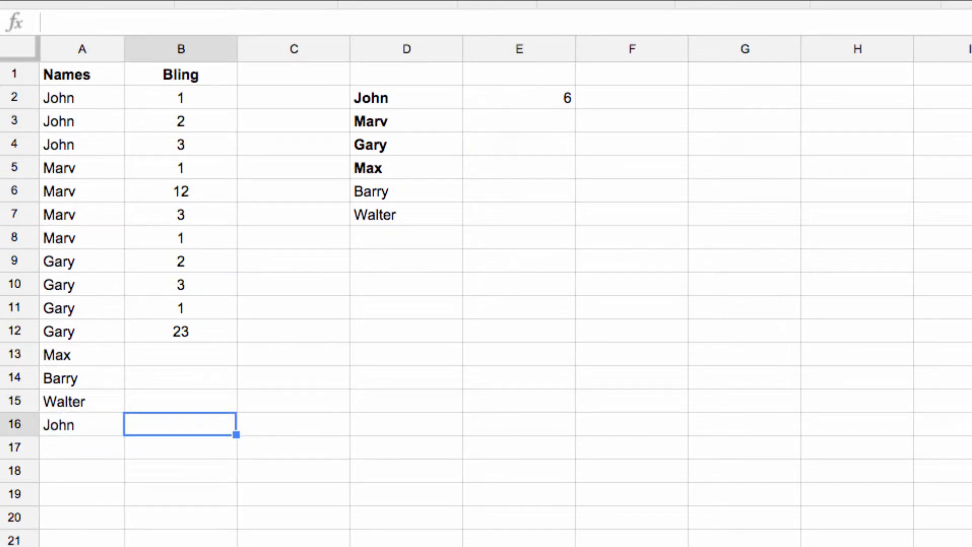
type("8")
key("Return")
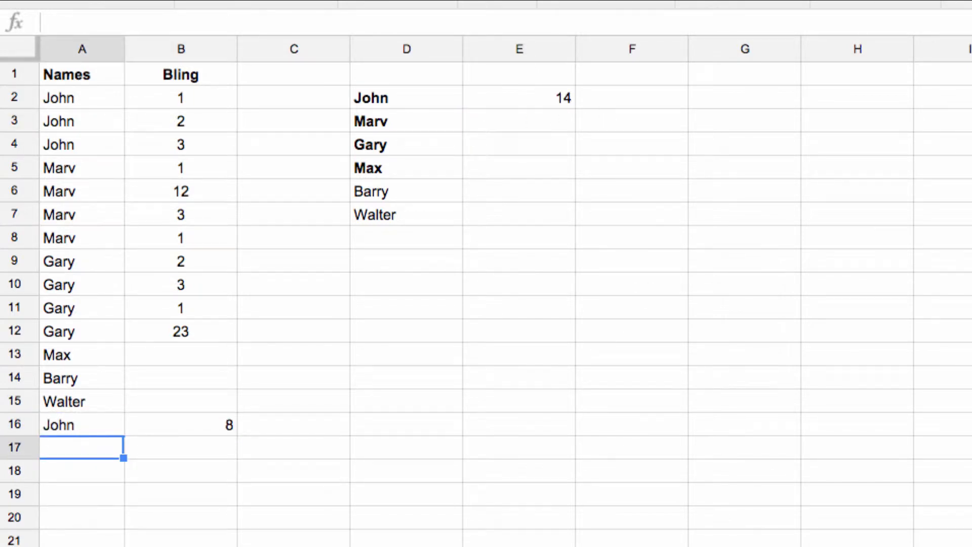
Lock the starting rows in E2's SUMIF as A$2:A and B$2:B, and fill the formula down through E7.
left_click(546, 95)
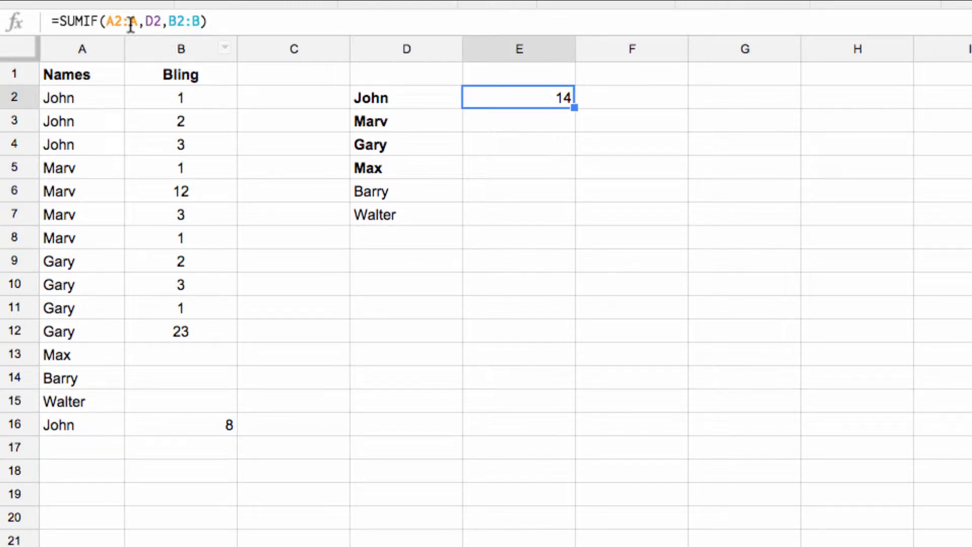
left_click(113, 22)
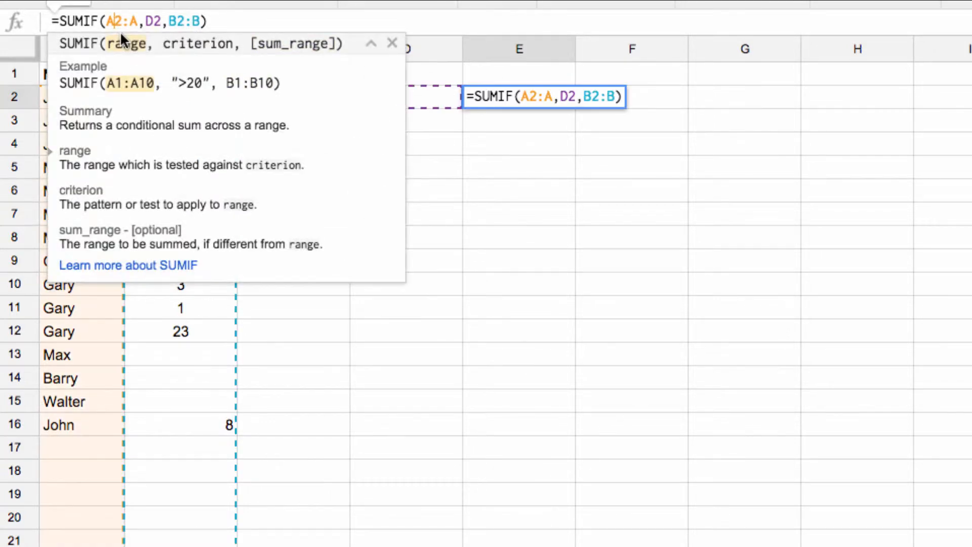
type("$")
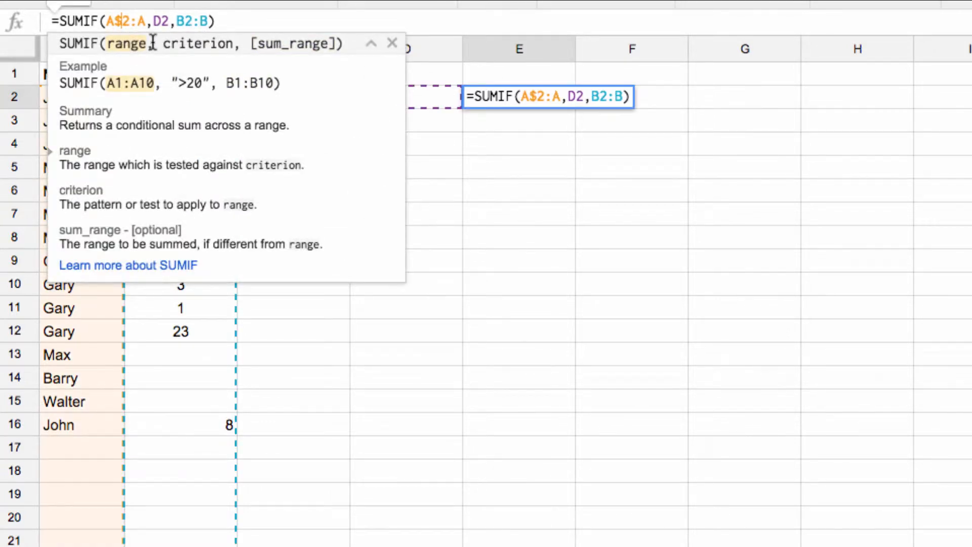
left_click(187, 22)
type("$")
left_click(252, 21)
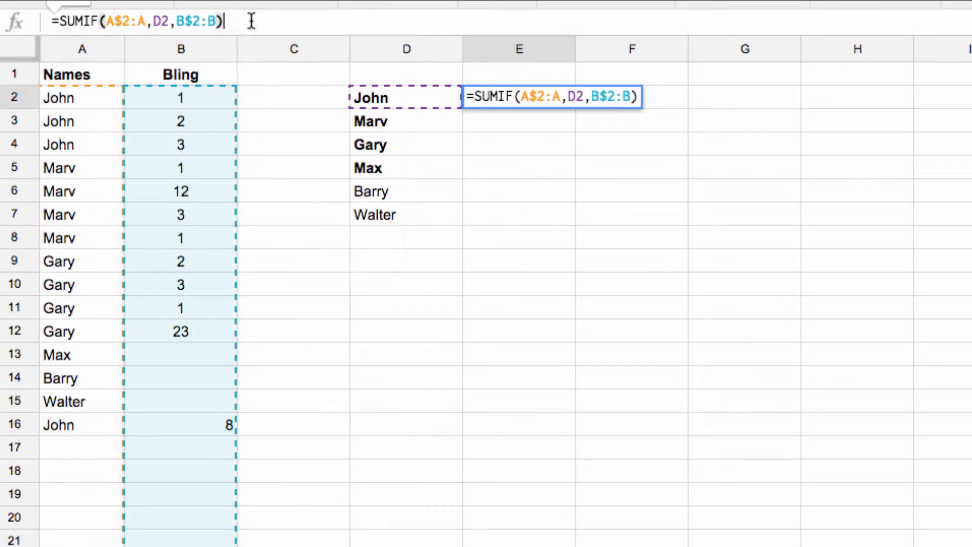
key("Return")
left_click(537, 96)
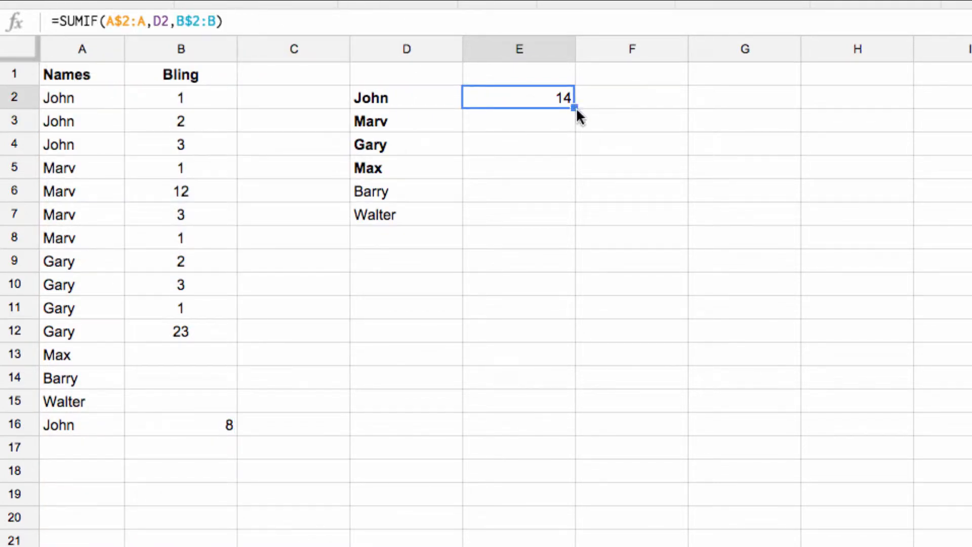
left_click_drag(574, 107, 556, 226)
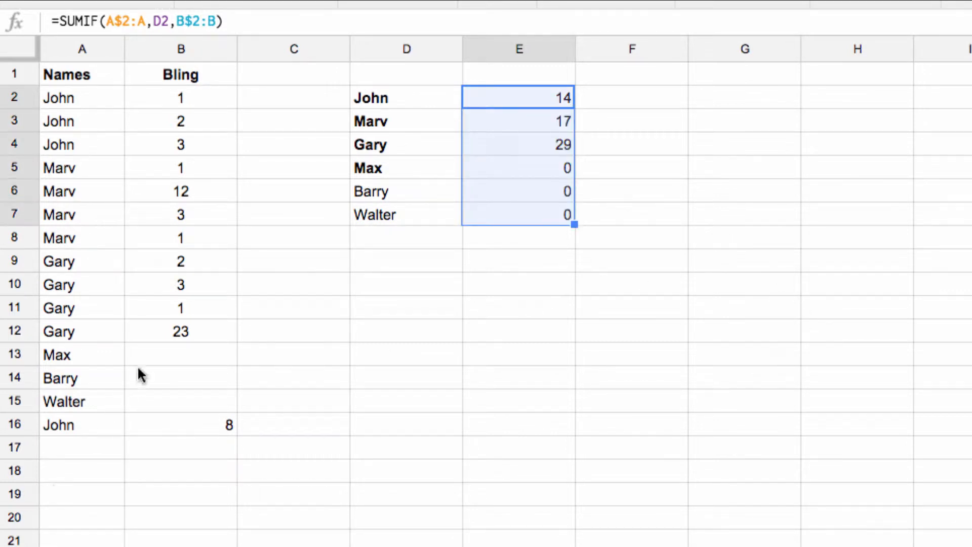
Enter Bling values of 14 in B13 and 11 in B14 for the added names.
left_click(159, 349)
type("14")
key("Return")
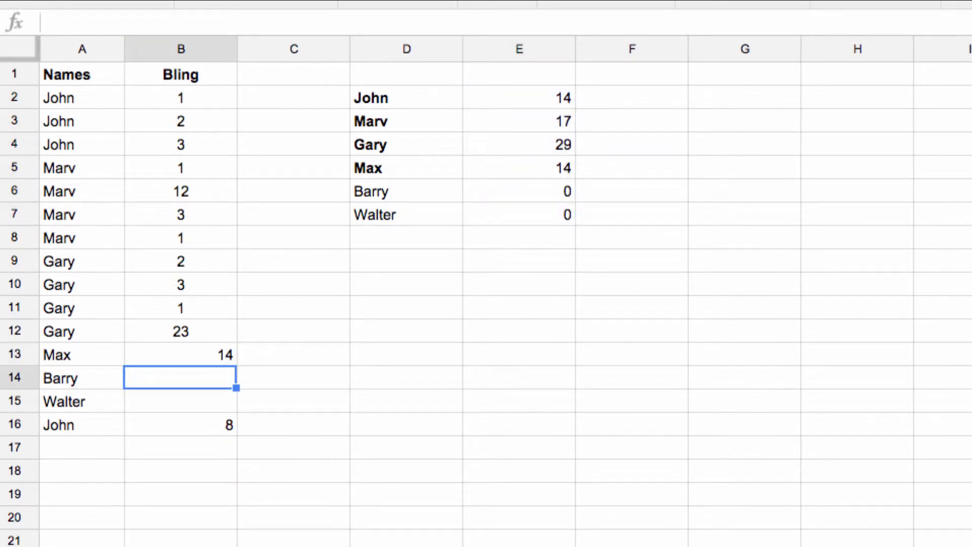
type("11")
key("Return")
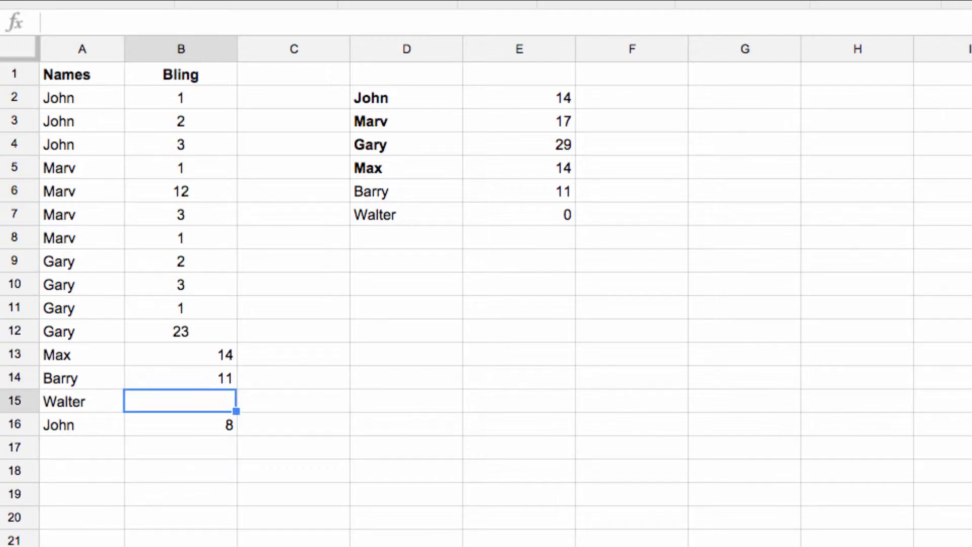
Enter a Bling value of 2 in B15 and centre-align the values in B2:B16.
type("2")
key("Return")
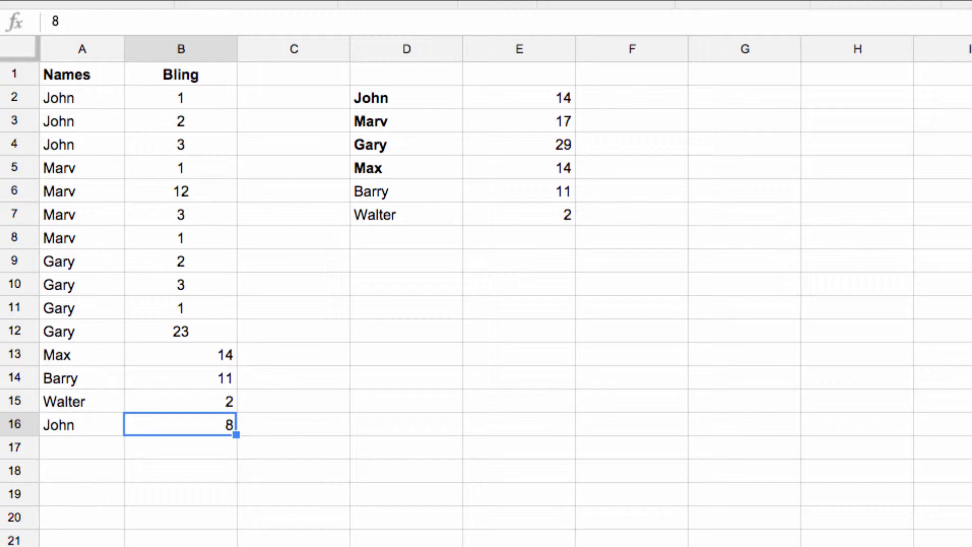
left_click_drag(184, 101, 199, 422)
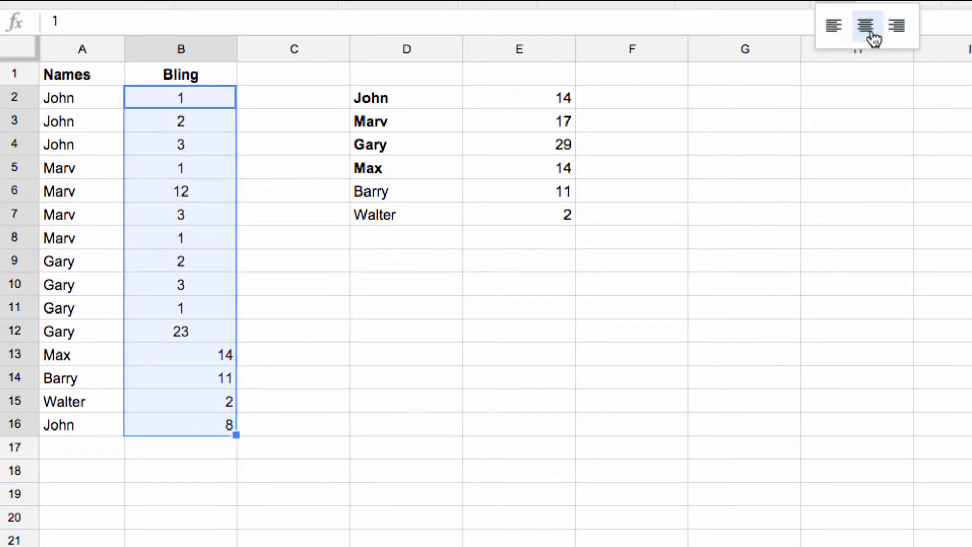
left_click(870, 29)
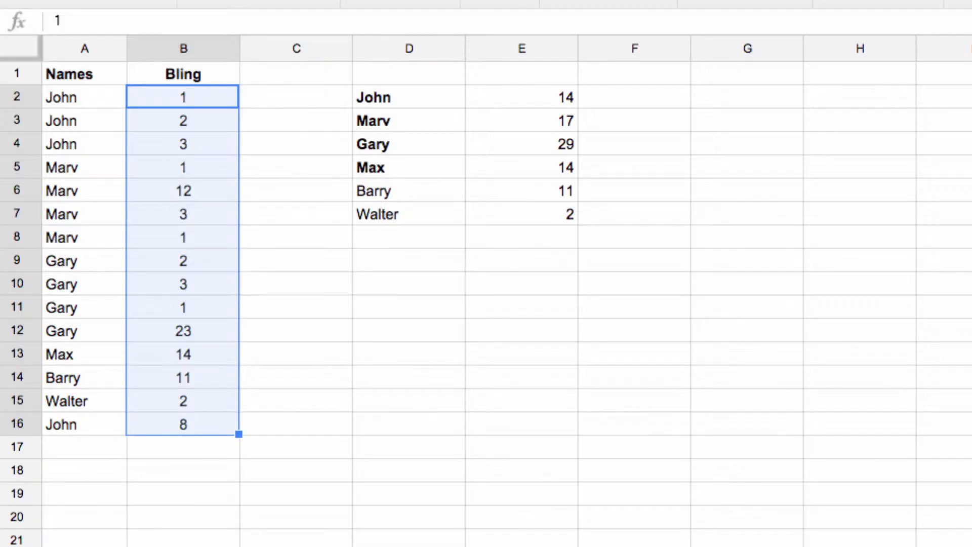
left_click(719, 83)
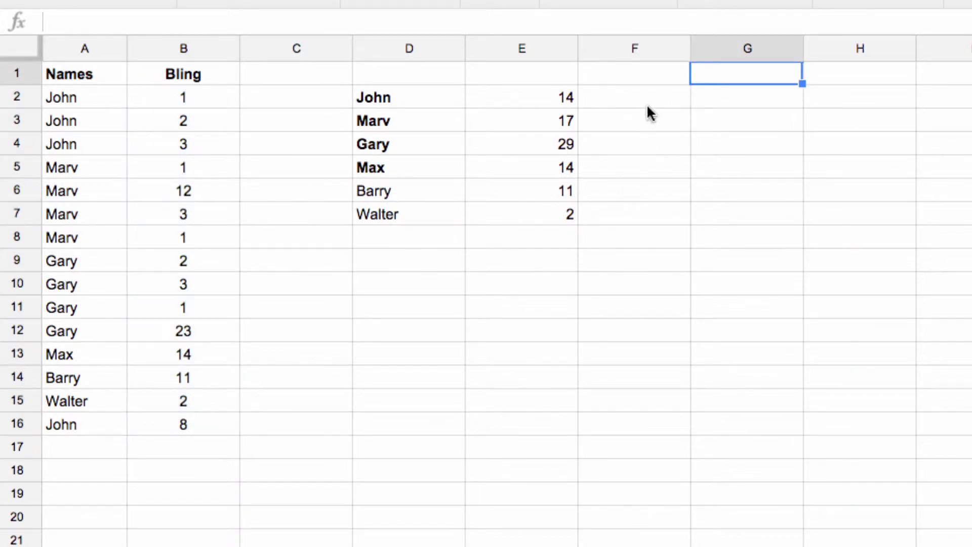
List the unique names horizontally from D11 by entering +TRANSPOSE(UNIQUE(A2:A)).
left_click(376, 307)
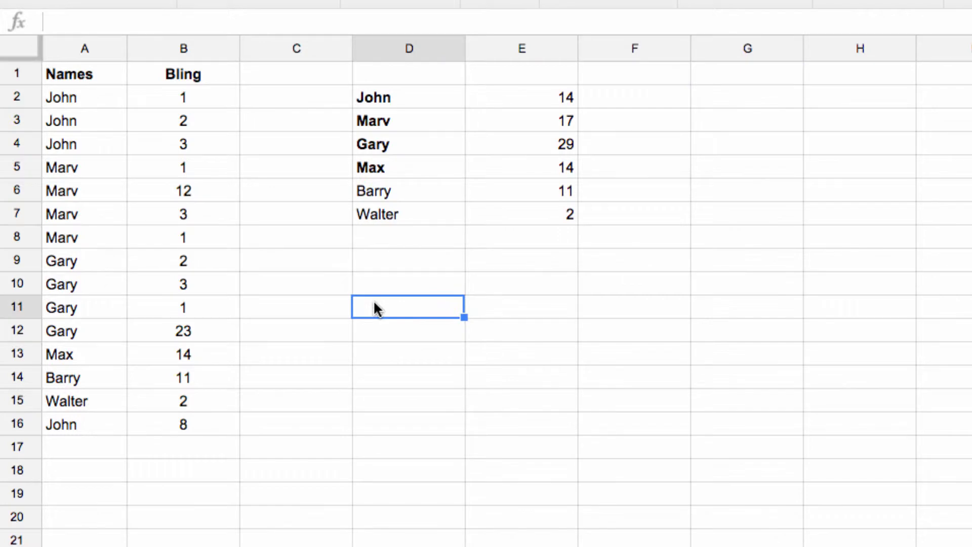
type("+")
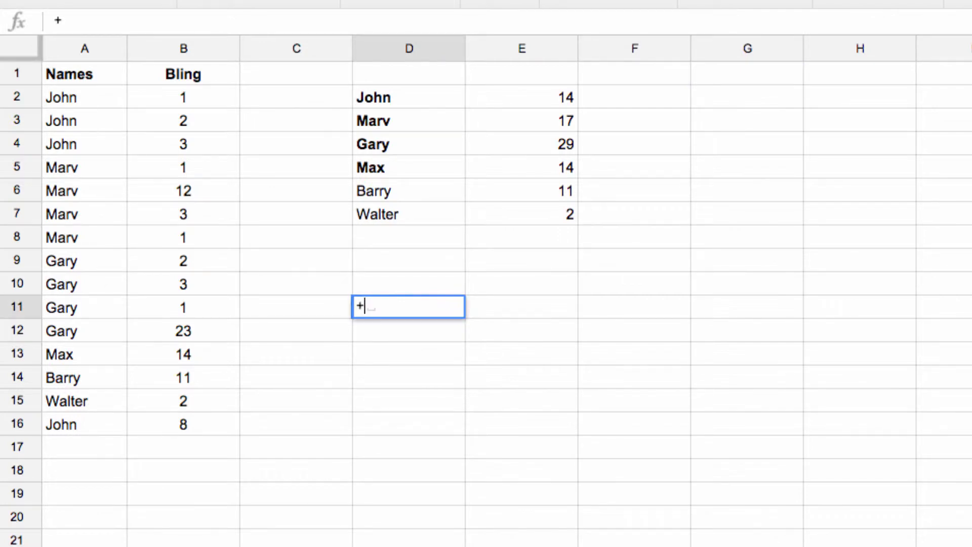
type("TRANSPOE")
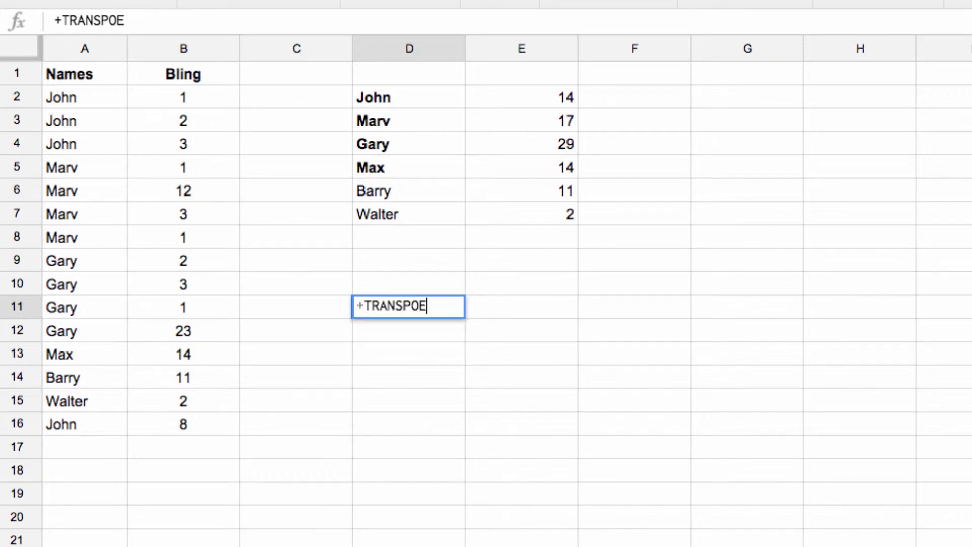
key("BackSpace")
key("BackSpace")
type("OSE(")
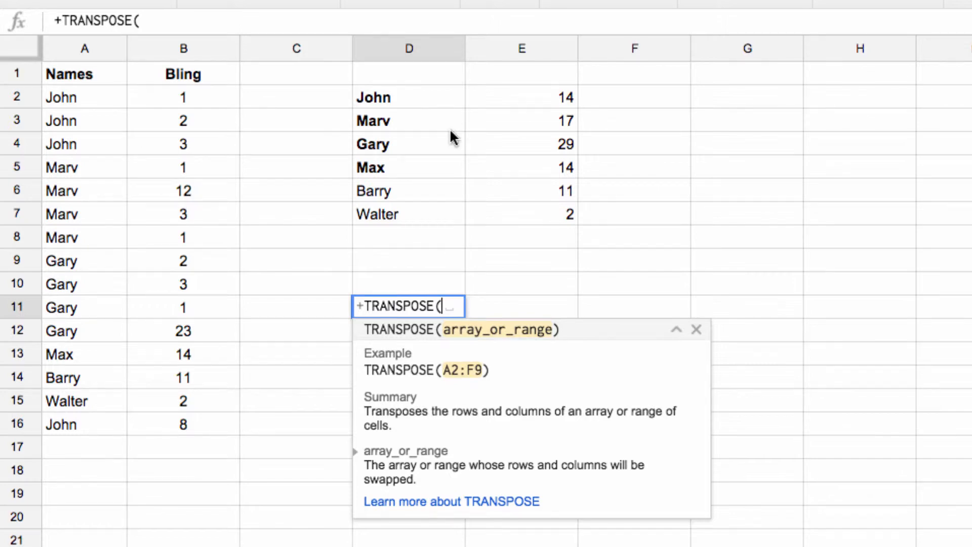
type("UNIQUE(")
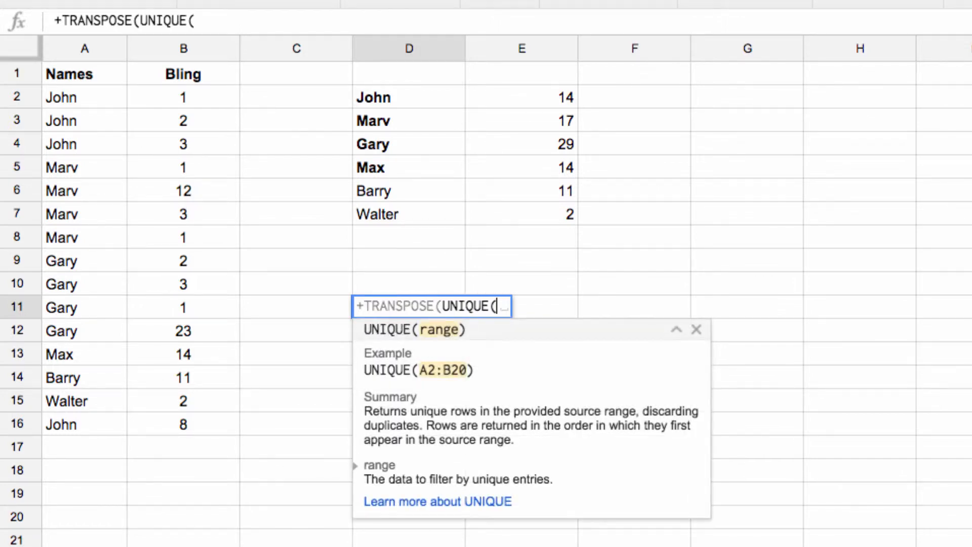
type("A2:A")
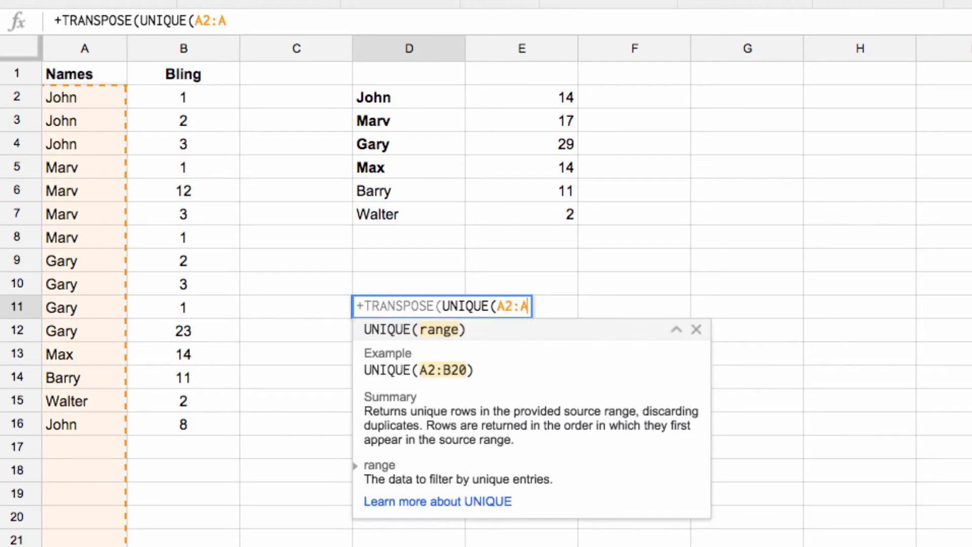
type(")")
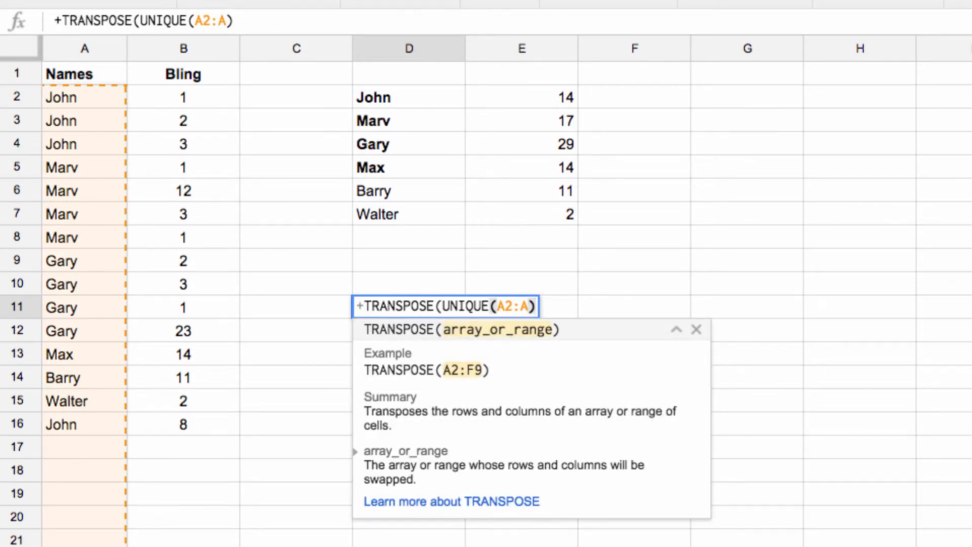
type(")")
key("Return")
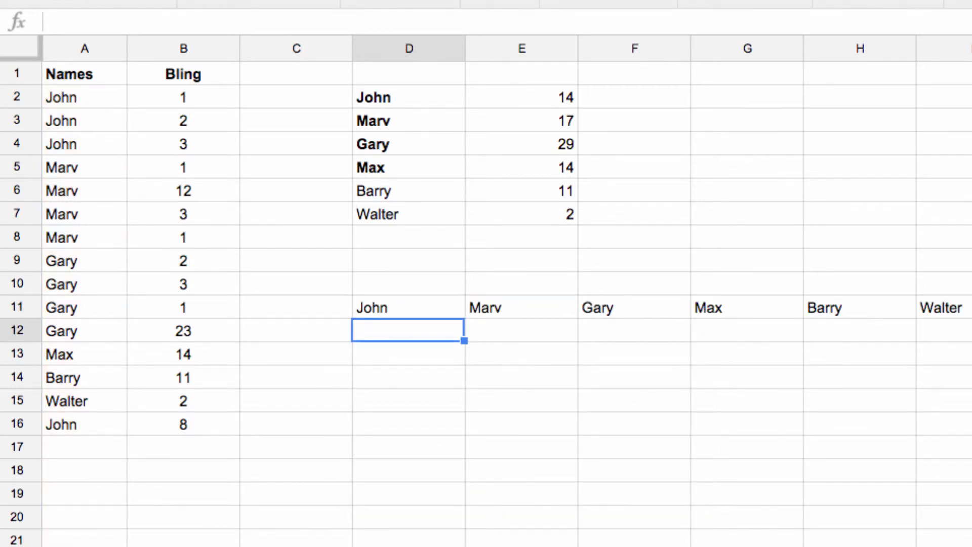
Make the transposed names in row 11 bold, from D11 through I11.
key("Up")
key("ctrl+b")
key("Right")
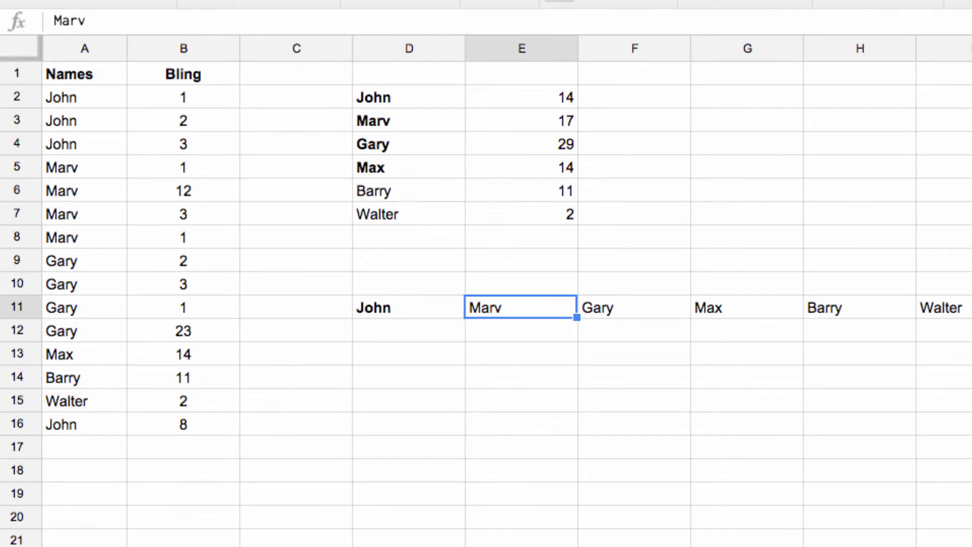
key("ctrl+b")
key("Right")
key("ctrl+b")
key("Right")
key("ctrl+b")
key("Right")
key("ctrl+b")
key("Right")
key("ctrl+b")
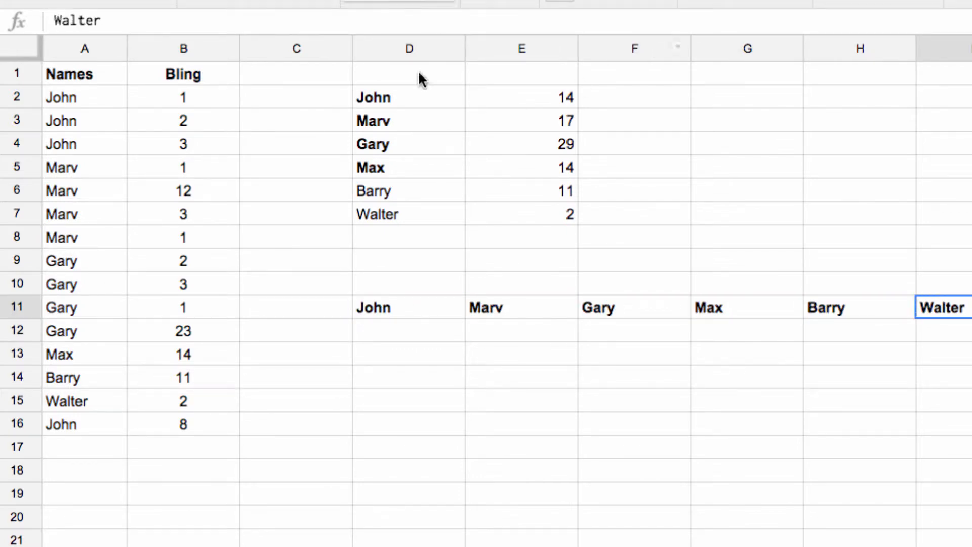
left_click(370, 306)
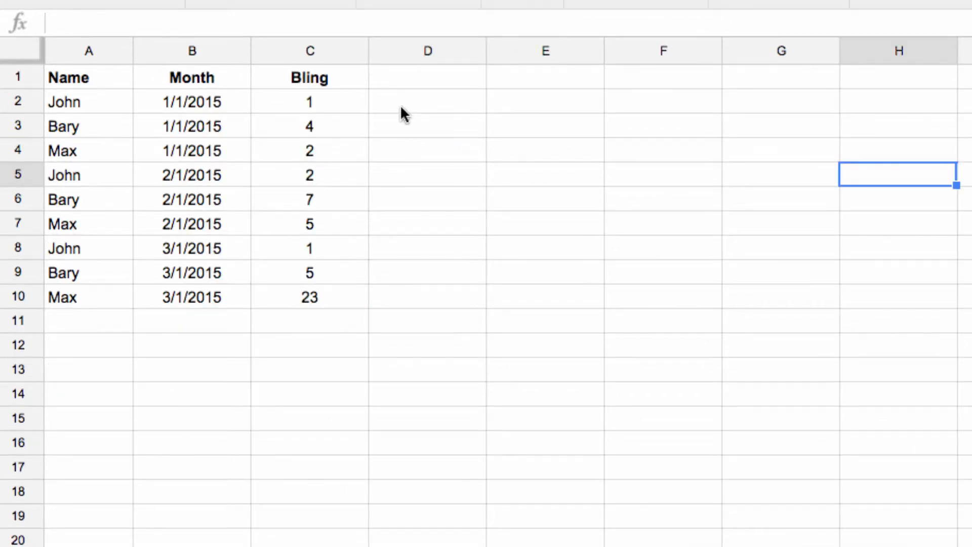
List the unique names vertically from E2 in the Name, Month and Bling sheet by entering +UNIQUE(A2:A).
left_click(506, 105)
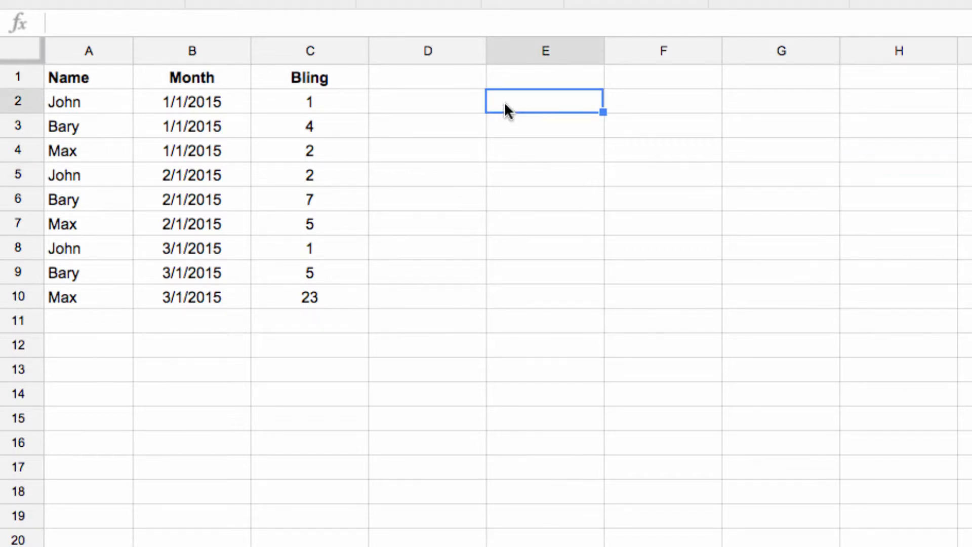
type("+")
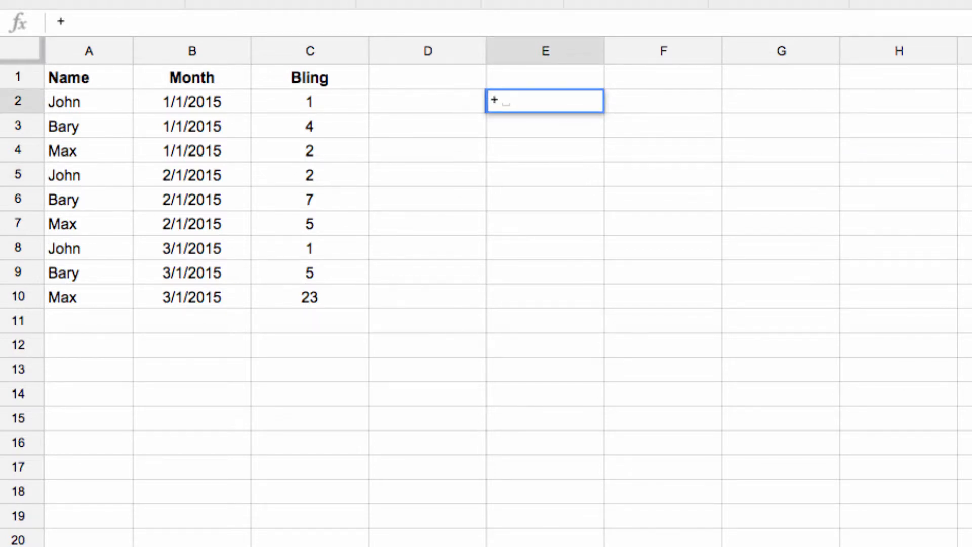
type("UNQIUE")
key("BackSpace")
type("Q")
key("BackSpace")
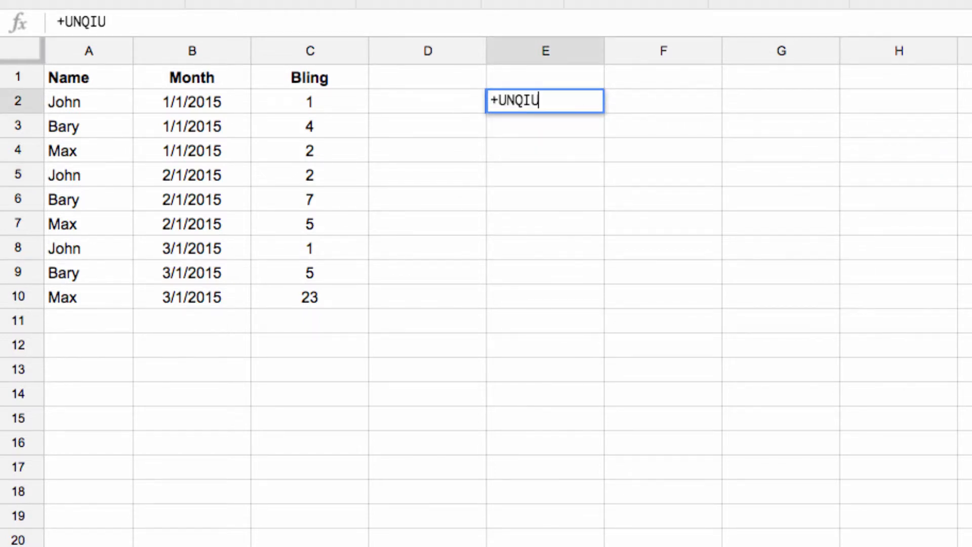
key("BackSpace")
type("QUE(")
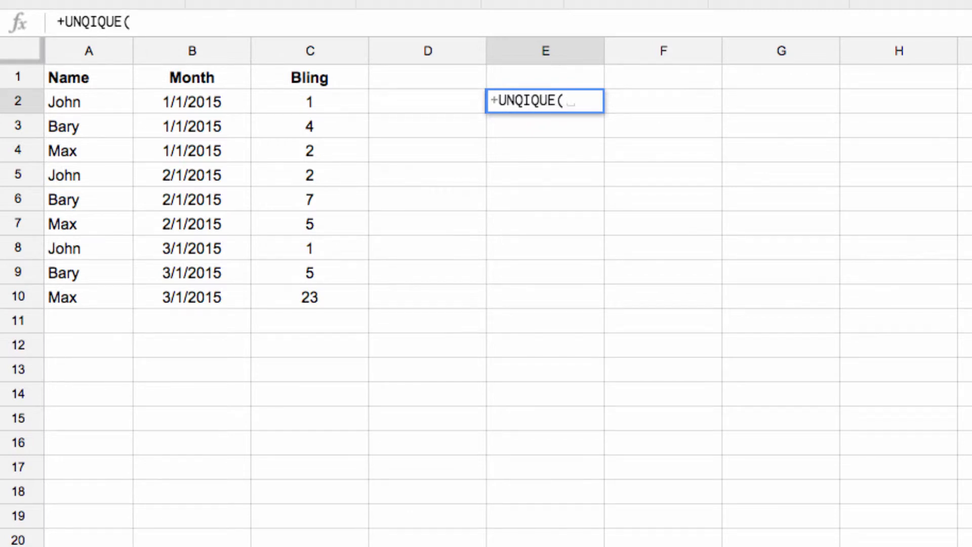
key("BackSpace")
key("BackSpace")
key("BackSpace")
key("BackSpace")
key("BackSpace")
key("BackSpace")
type("IQUE(")
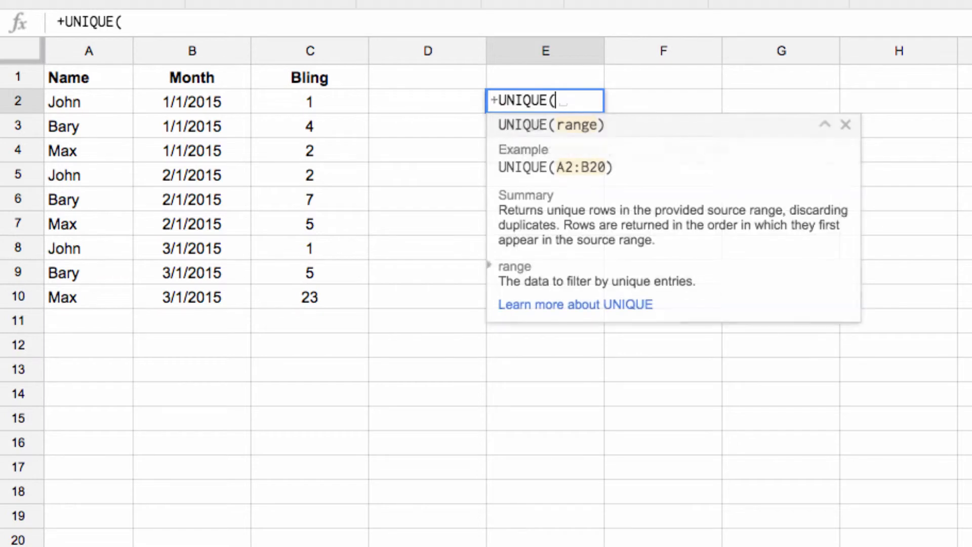
type("A")
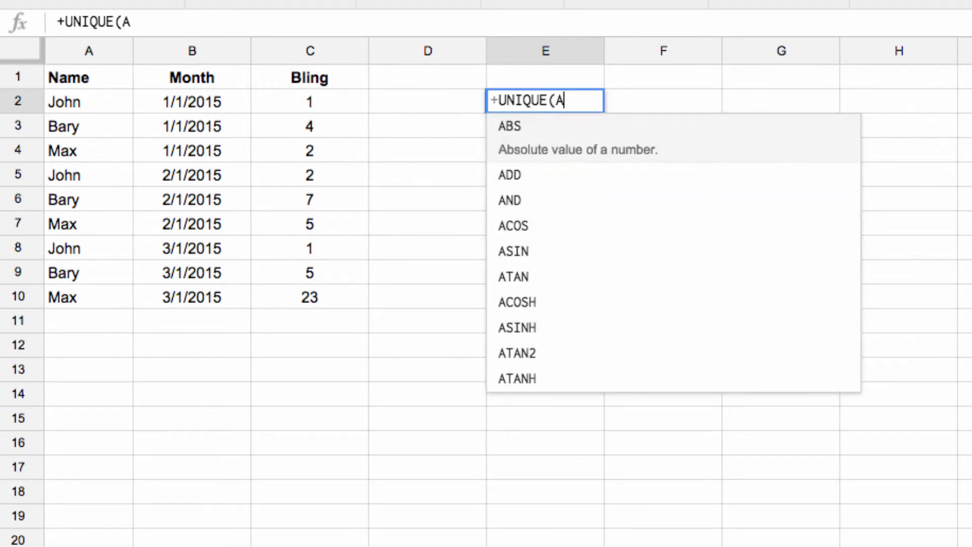
type("21")
key("BackSpace")
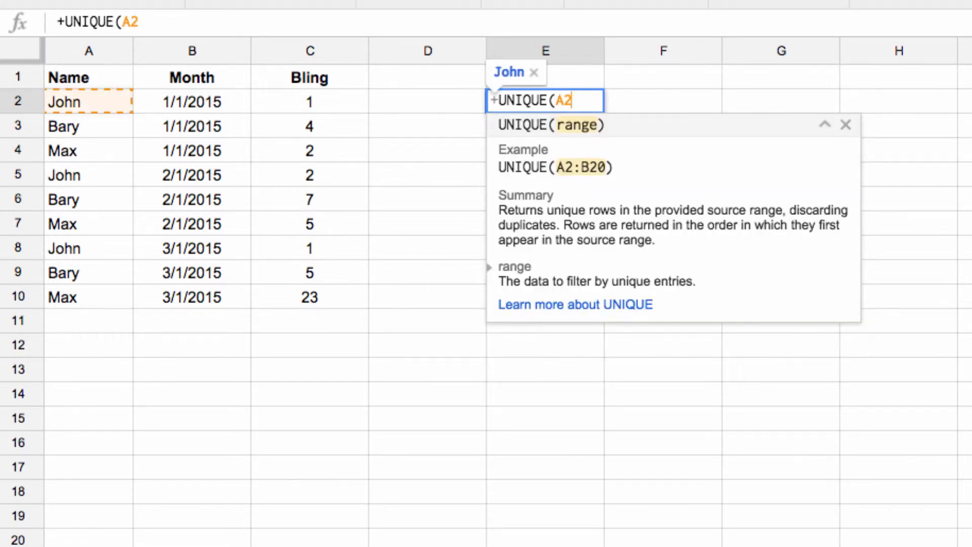
type(":A)")
key("Return")
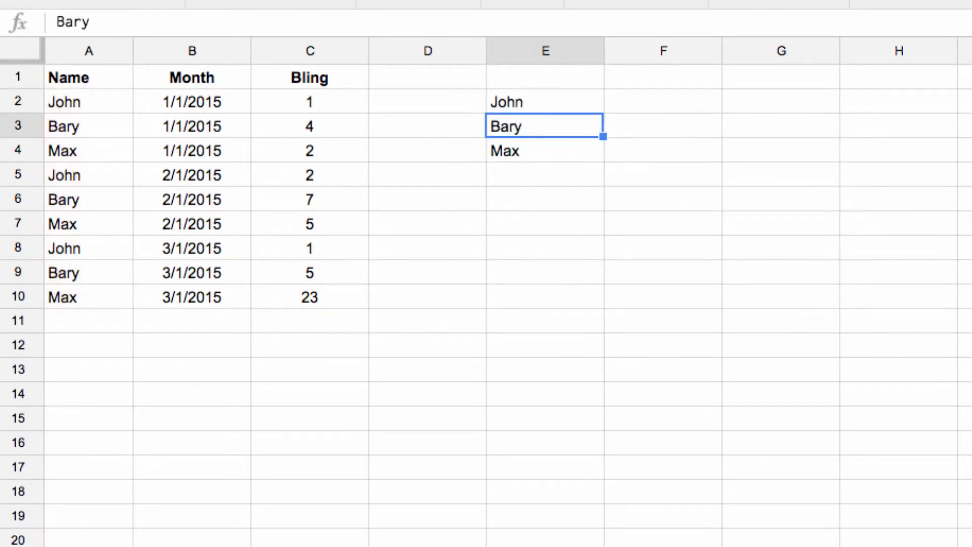
List the unique months as column headings from F1 by entering +TRANSPOSE(UNIQUE(B2:B)).
key("Up")
key("Up")
key("Right")
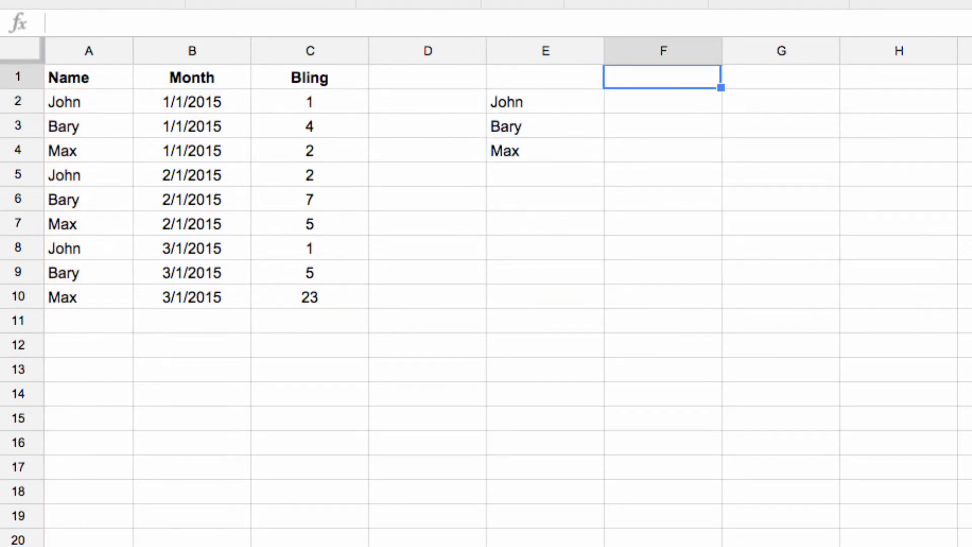
type("+")
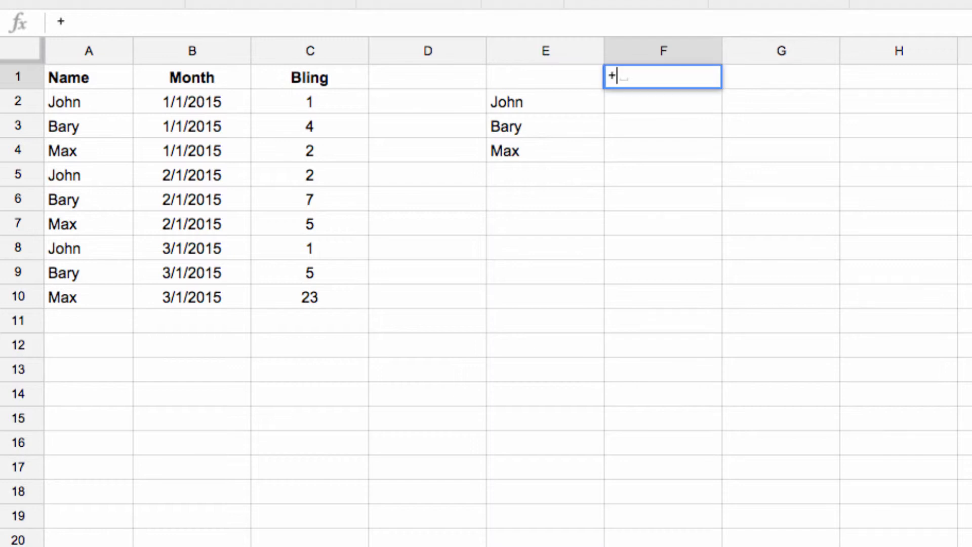
type("TRANSP")
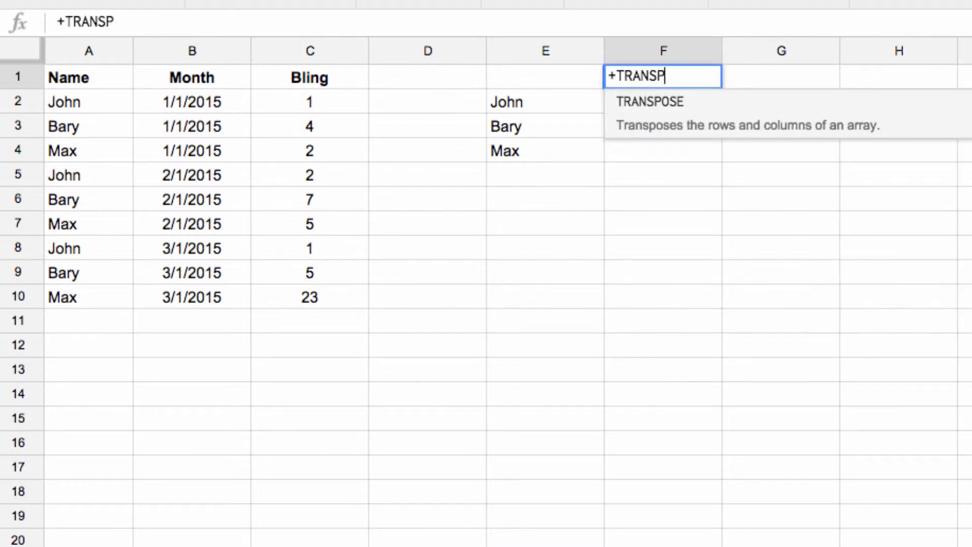
type("O")
key("BackSpace")
key("BackSpace")
key("BackSpace")
type("SPOSE(UNIQUE(")
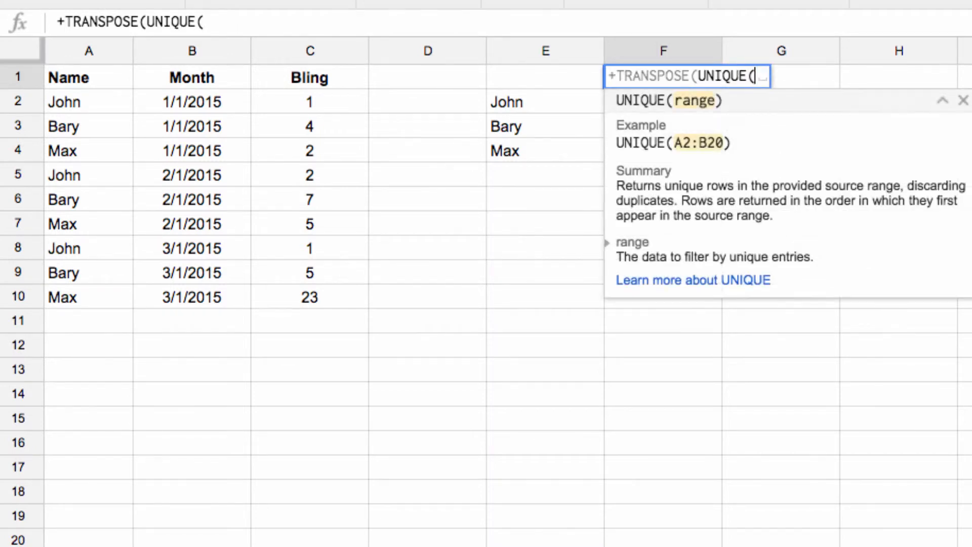
type("B2")
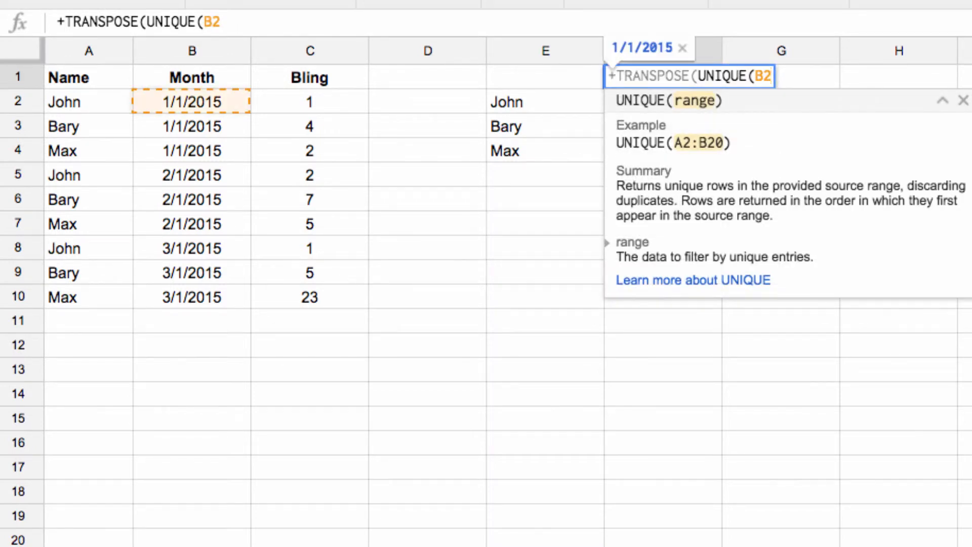
type(":B")
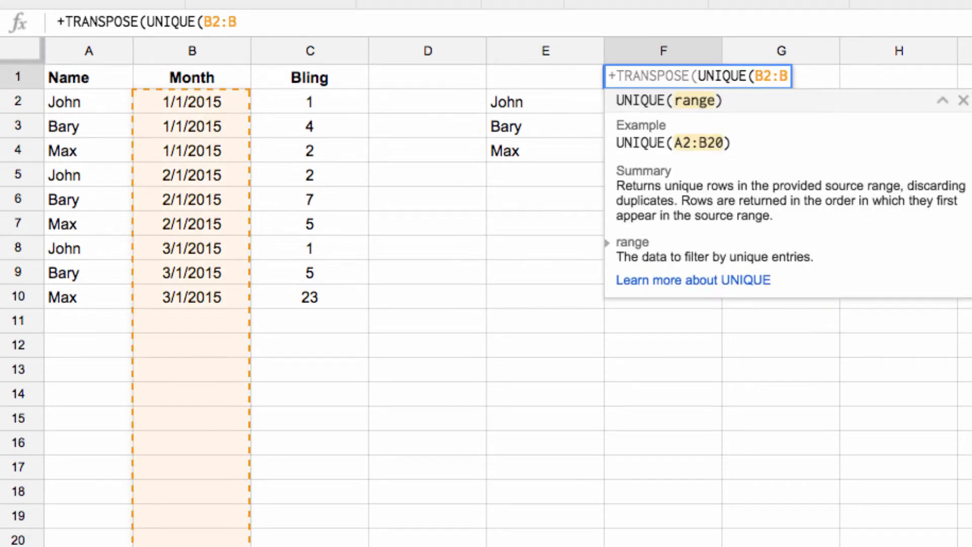
type("))")
key("Return")
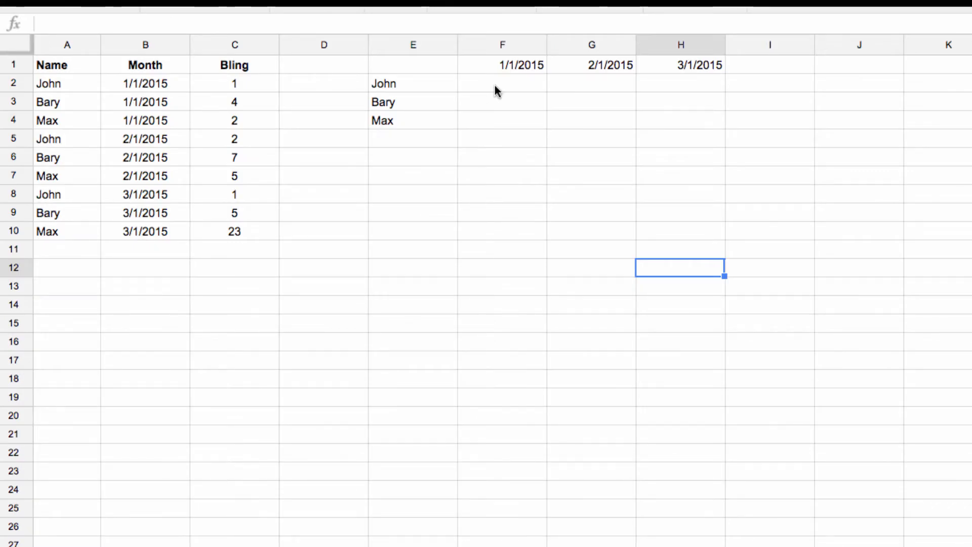
Start a formula in F2 with +ARRAYFORMULA(SUM(IF((A2:A=E2) to match the name column against the first summary name.
left_click(494, 86)
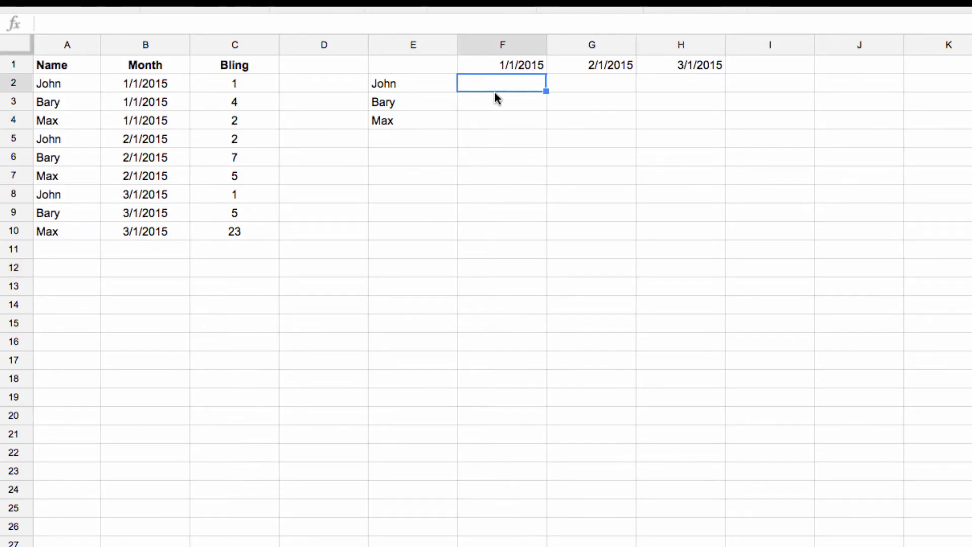
type("+")
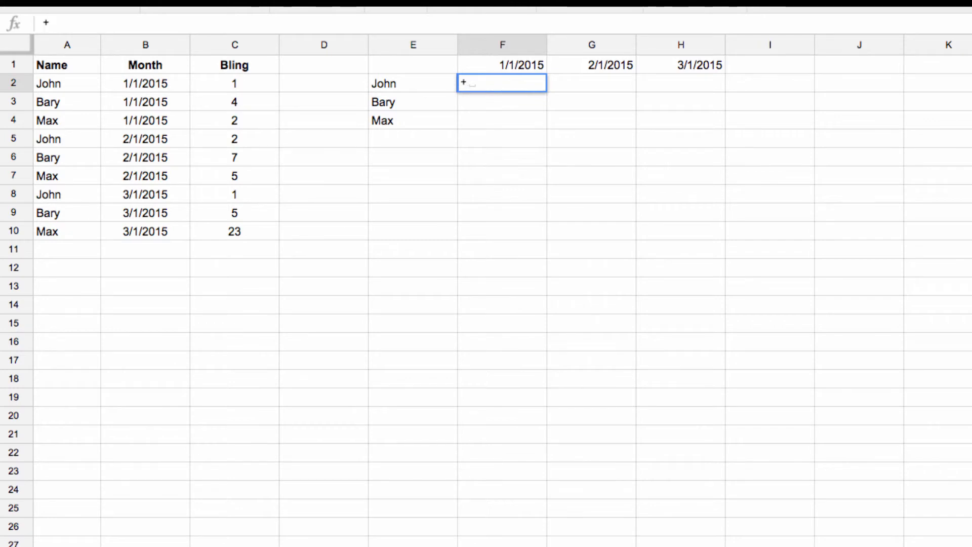
type("ARR")
key("Tab")
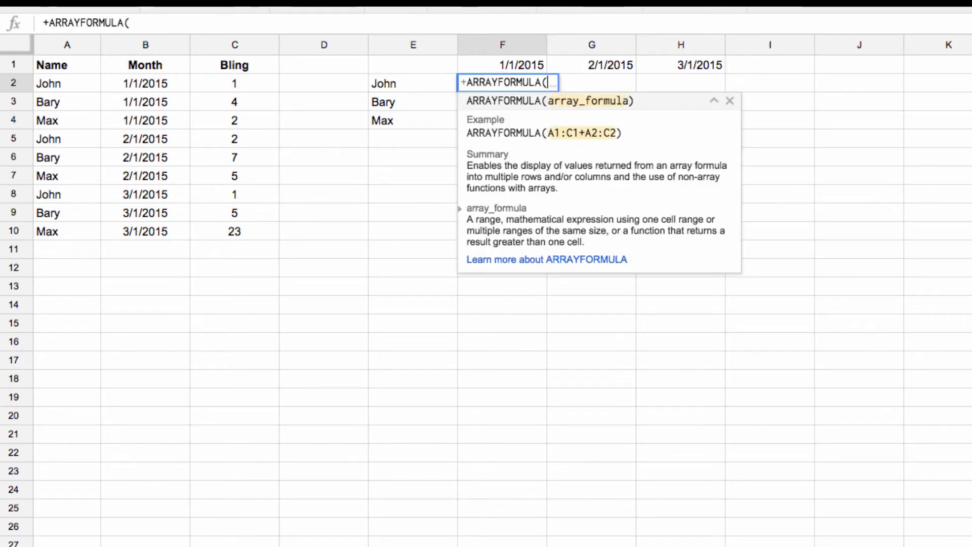
type("SUM(IF((")
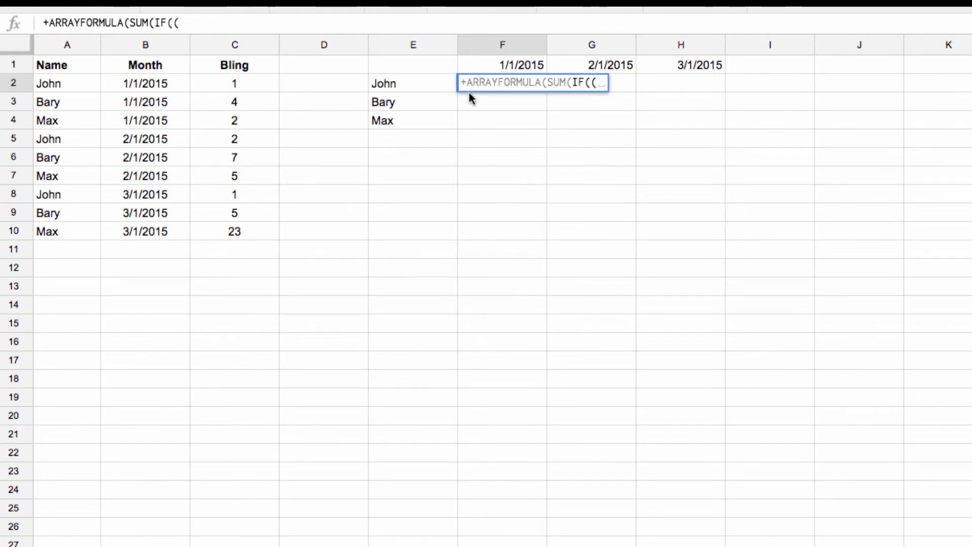
type("A2:\"")
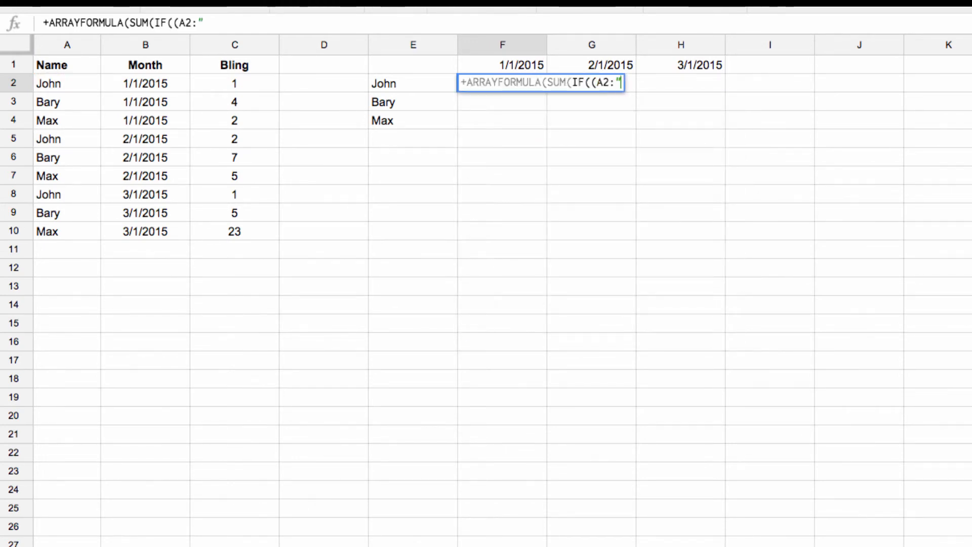
key("BackSpace")
type("A")
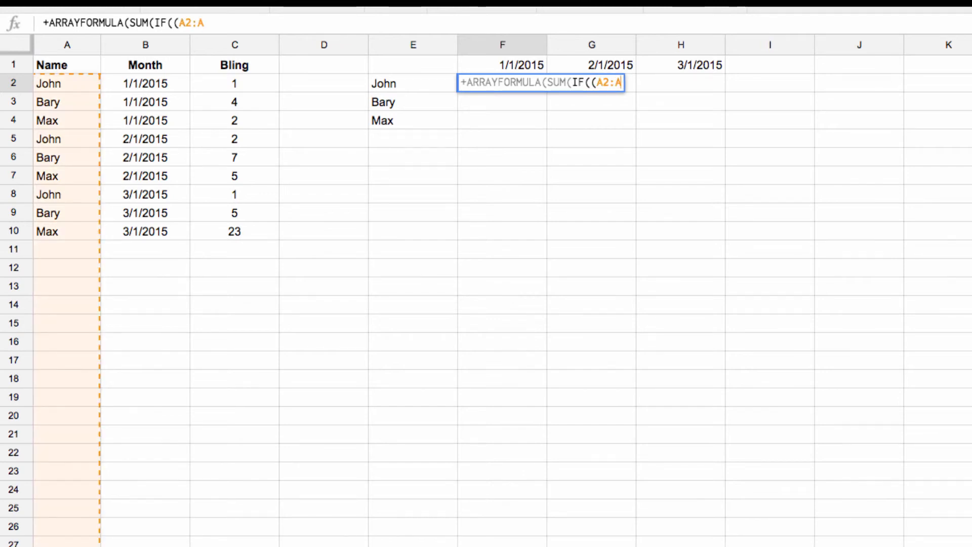
type("=")
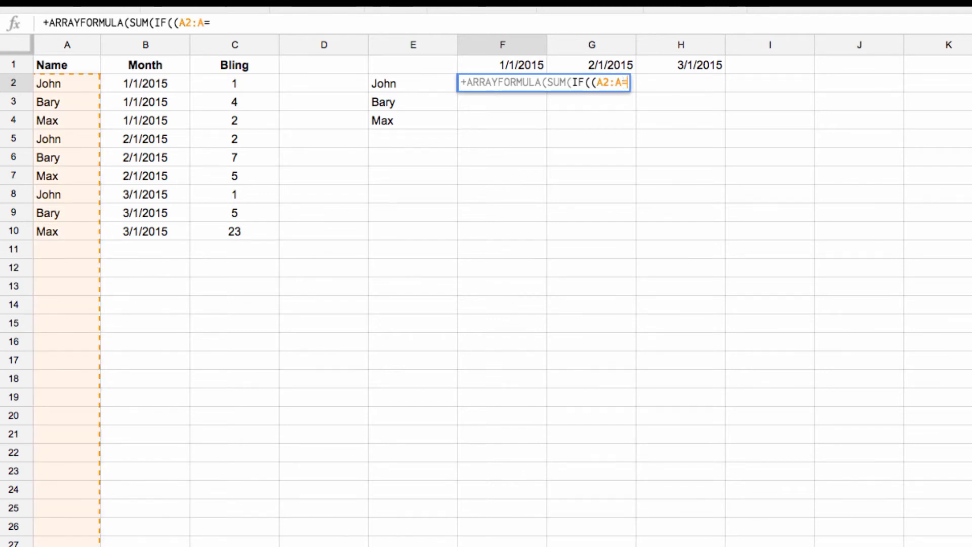
left_click(406, 82)
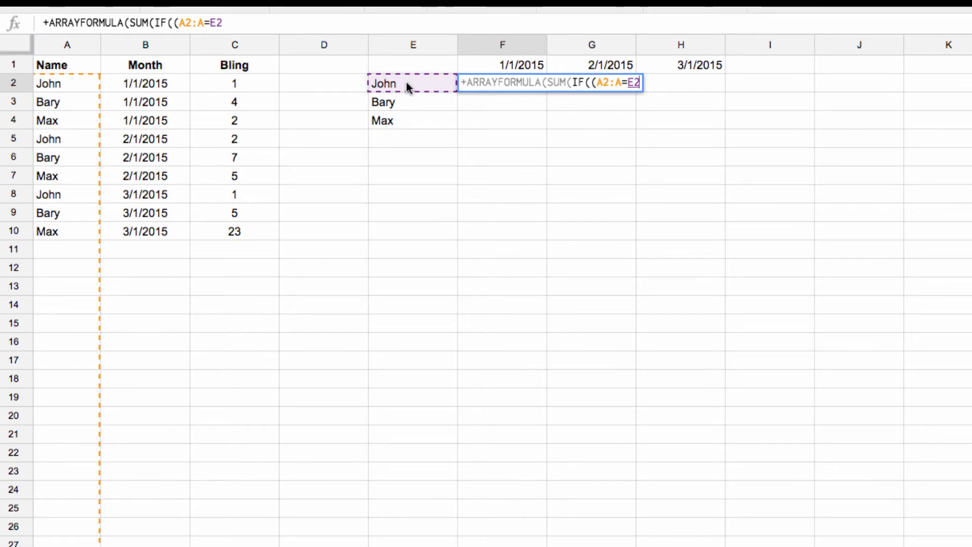
type(")")
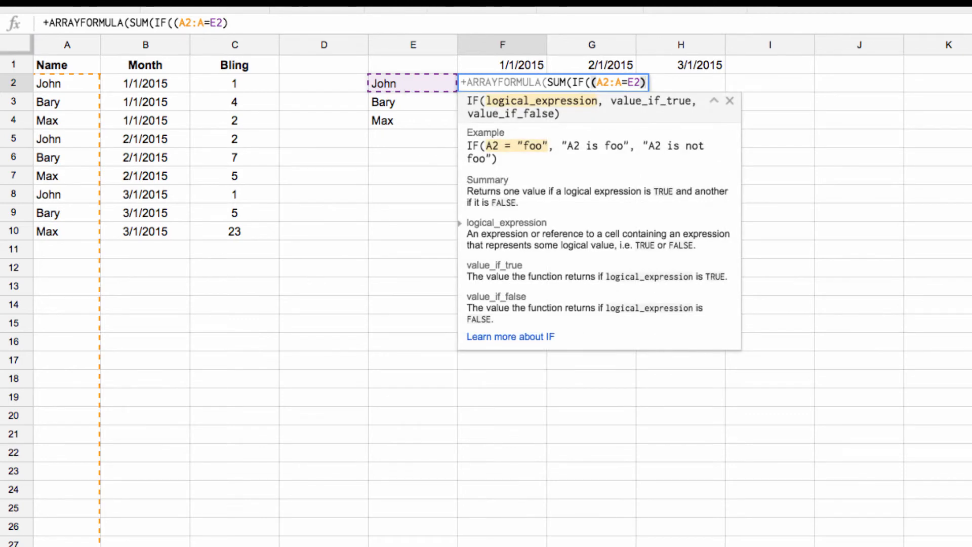
Complete the F2 formula with the month condition and sum range: *(B2:B=F1),C2:C))).
type("*(")
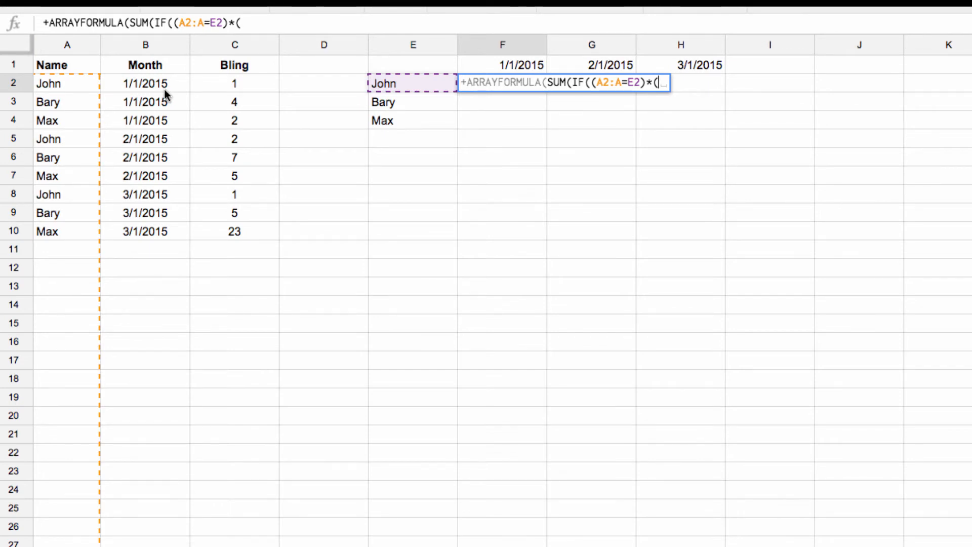
type("B2")
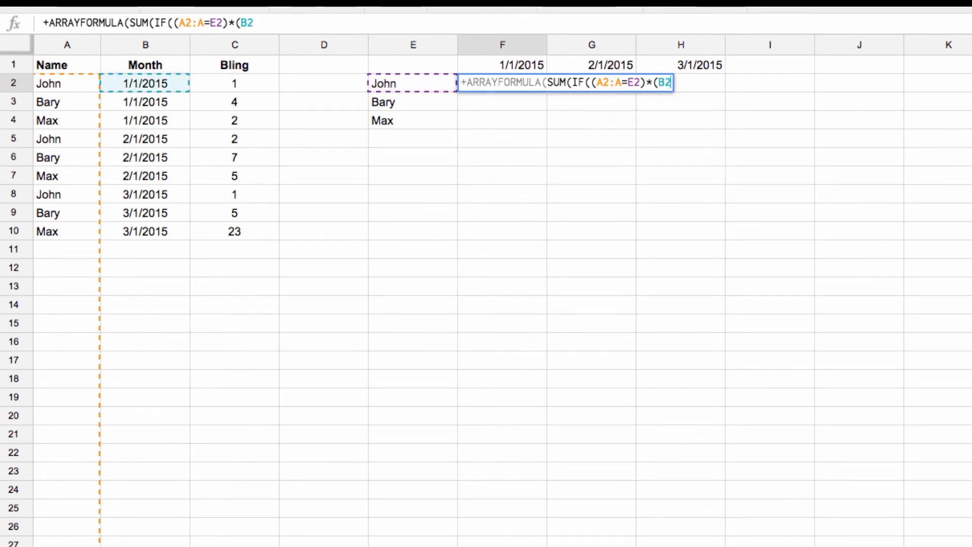
type(":B=")
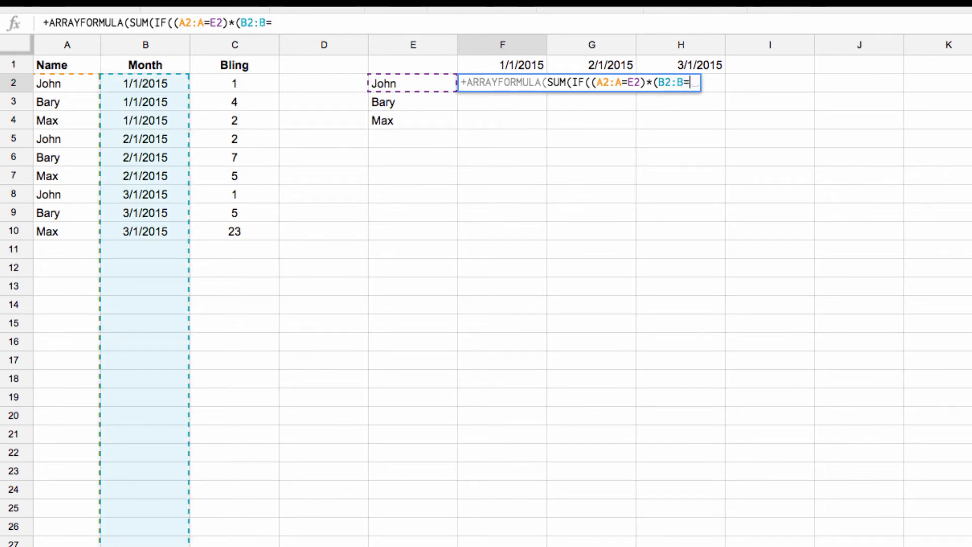
left_click(511, 65)
type("),")
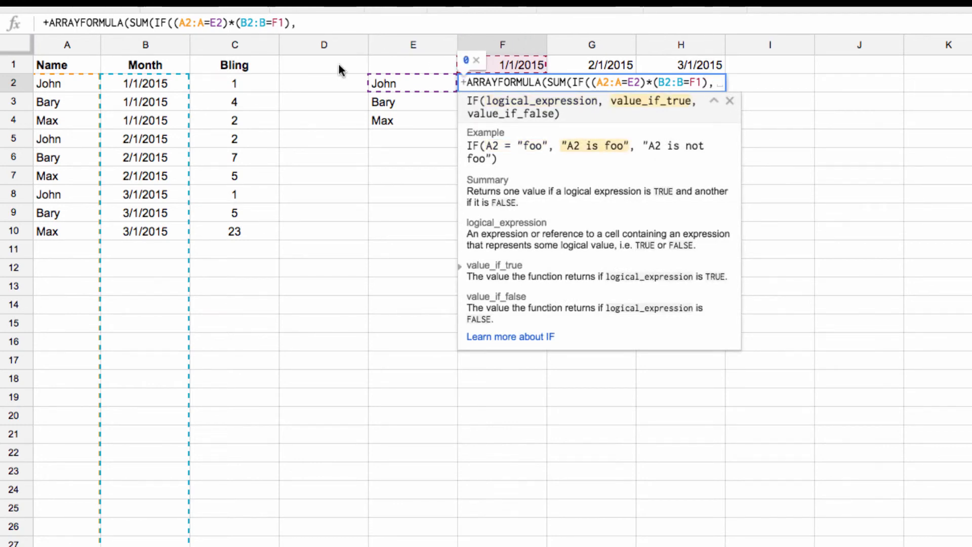
type("C2:C")
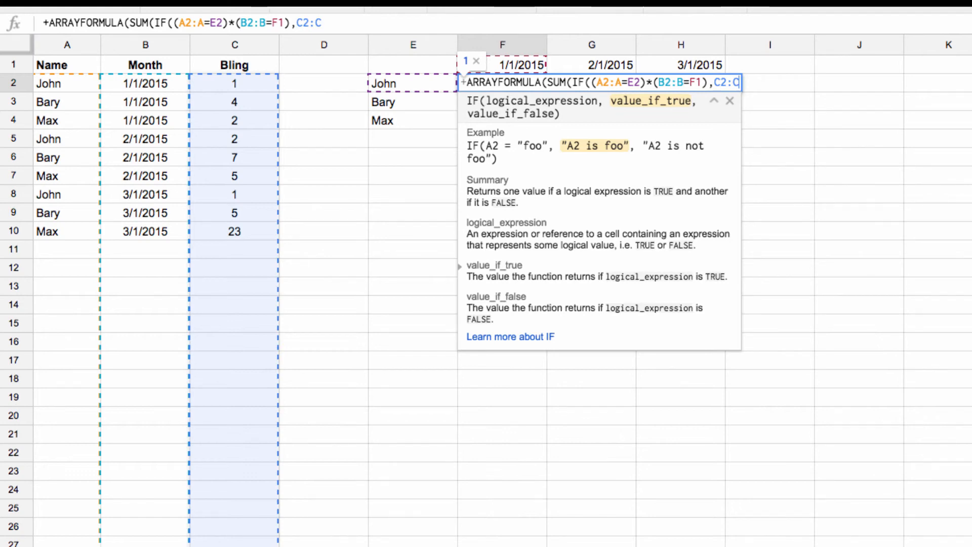
type(")")
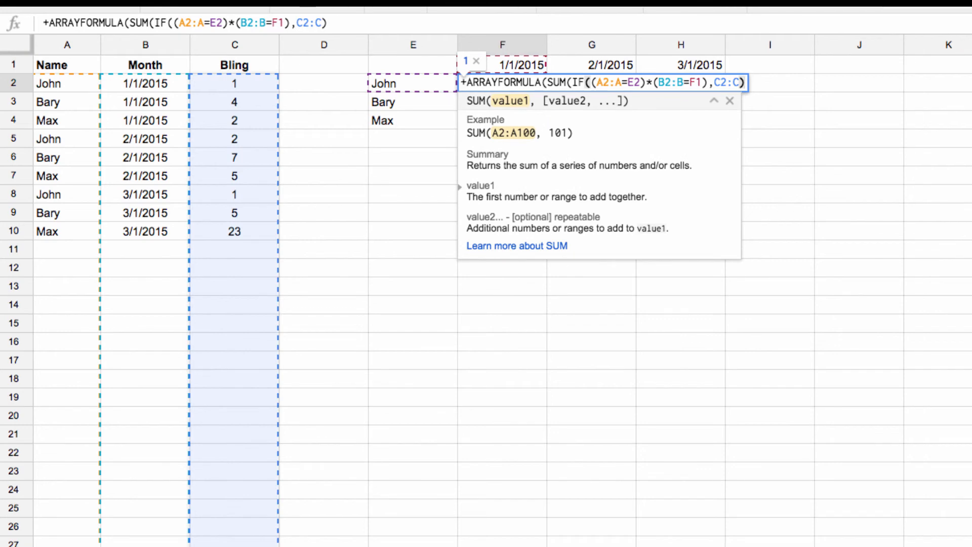
type("))")
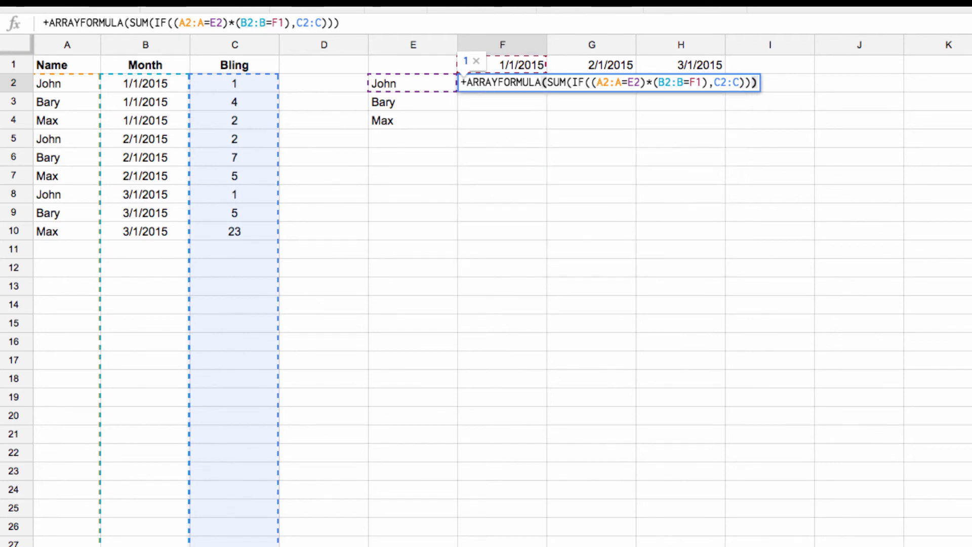
key("Return")
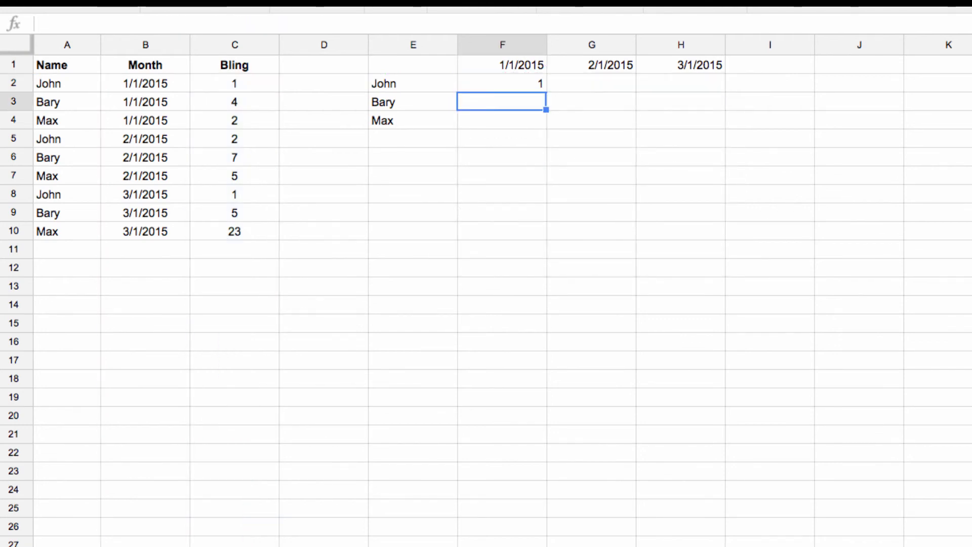
Anchor the name condition in the F2 formula as $A$2:$A=$E2.
key("Up")
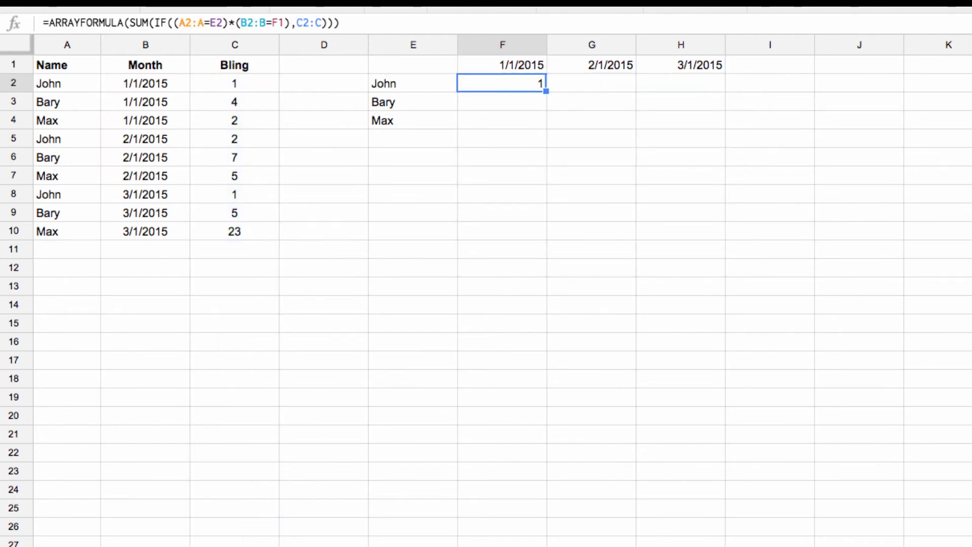
left_click(180, 23)
type("$")
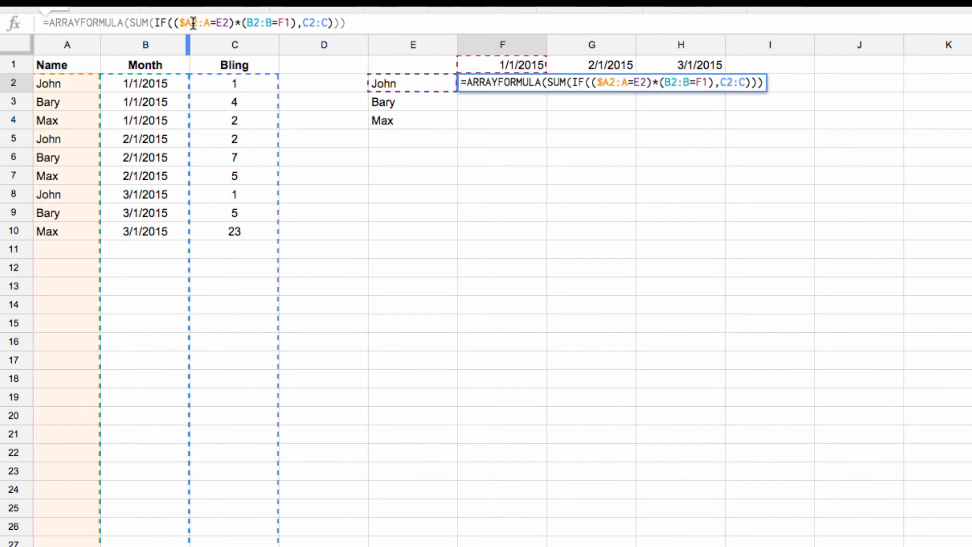
left_click(193, 24)
type("$")
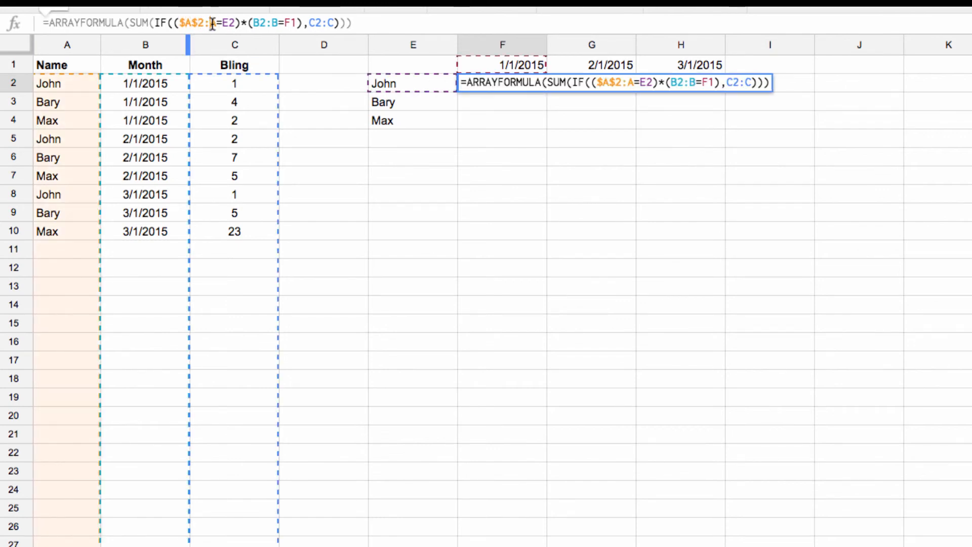
left_click(212, 23)
type("$")
left_click(232, 24)
type("$")
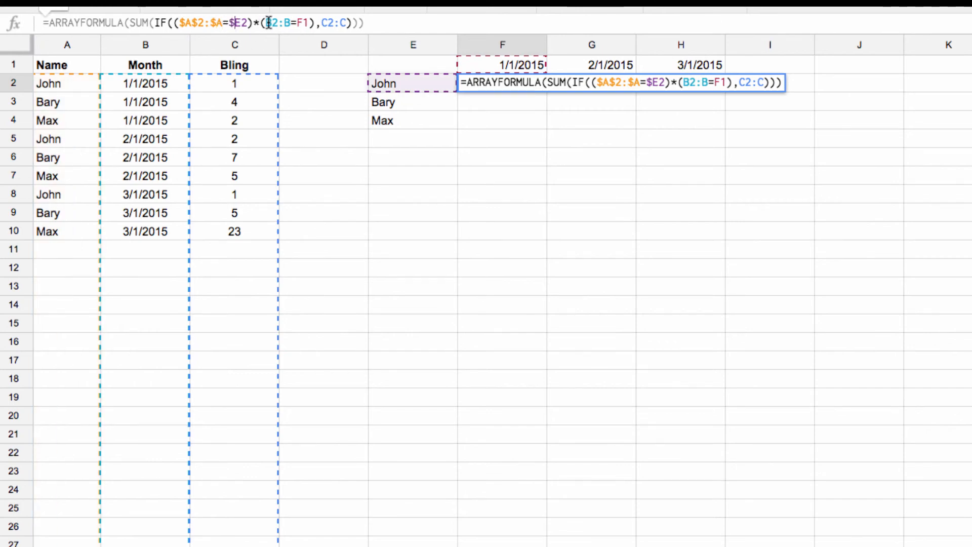
Anchor the month condition in the F2 formula as $B$2:$B=F$1.
left_click(267, 24)
type("$")
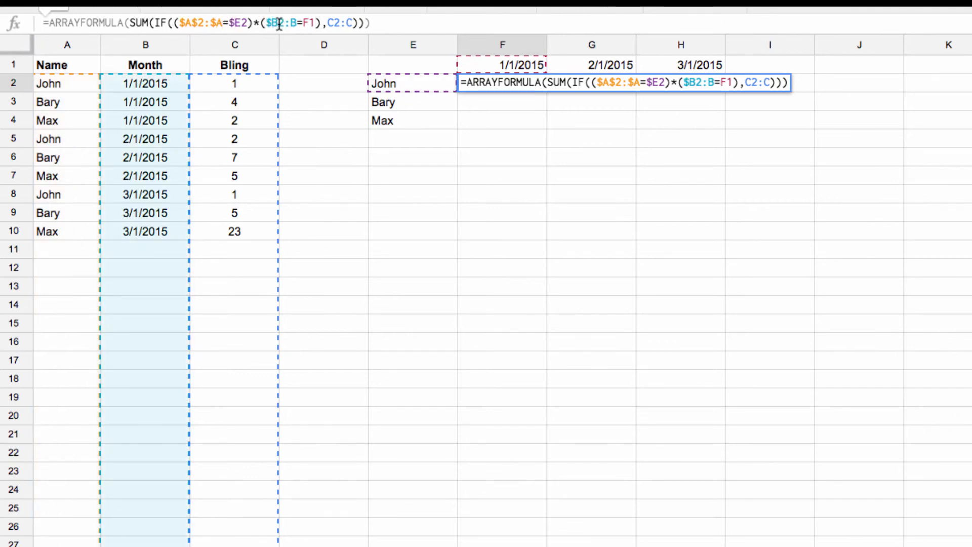
left_click(279, 23)
type("$")
left_click(297, 24)
type("$")
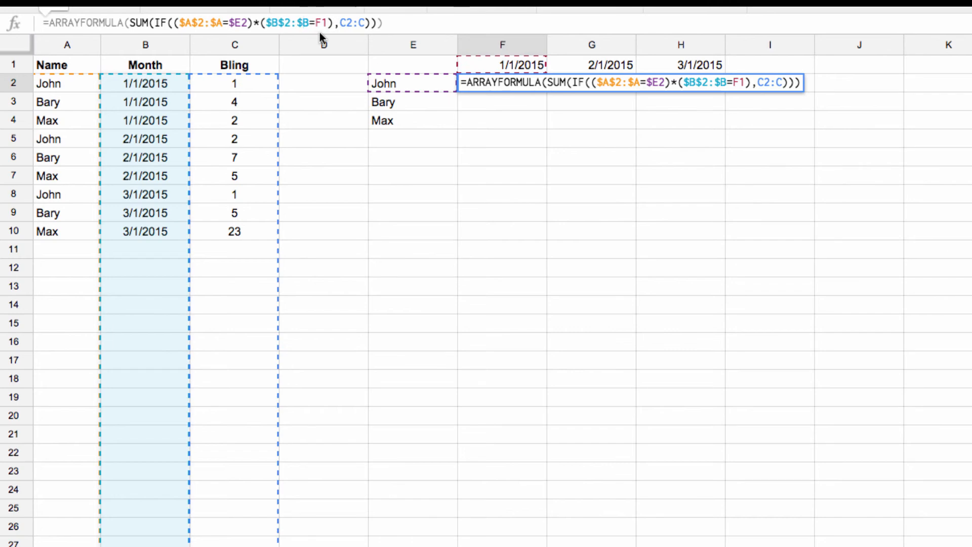
left_click(322, 23)
type("$")
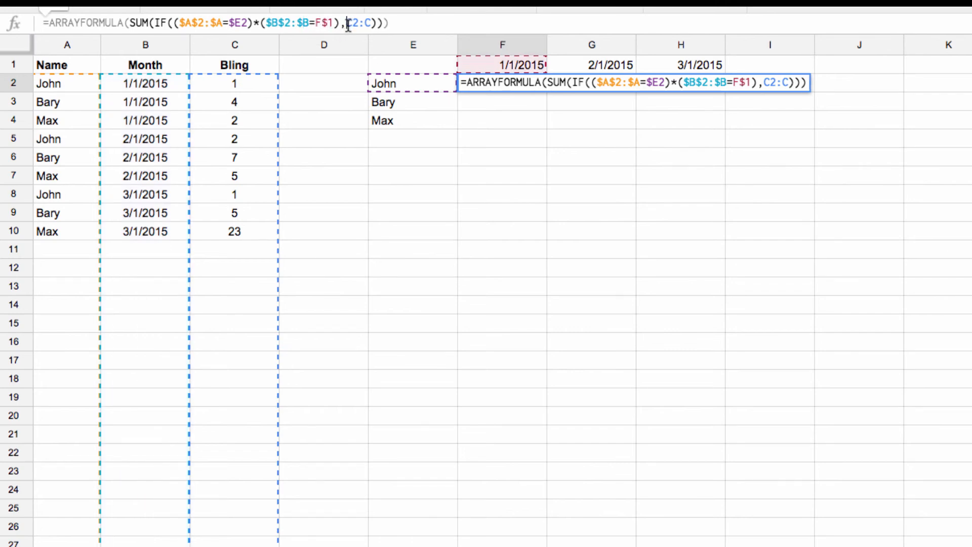
Anchor the sum range as $C$2:$C in the F2 formula and fill it across F2:H4.
left_click(348, 23)
type("$")
left_click(360, 23)
type("$C$")
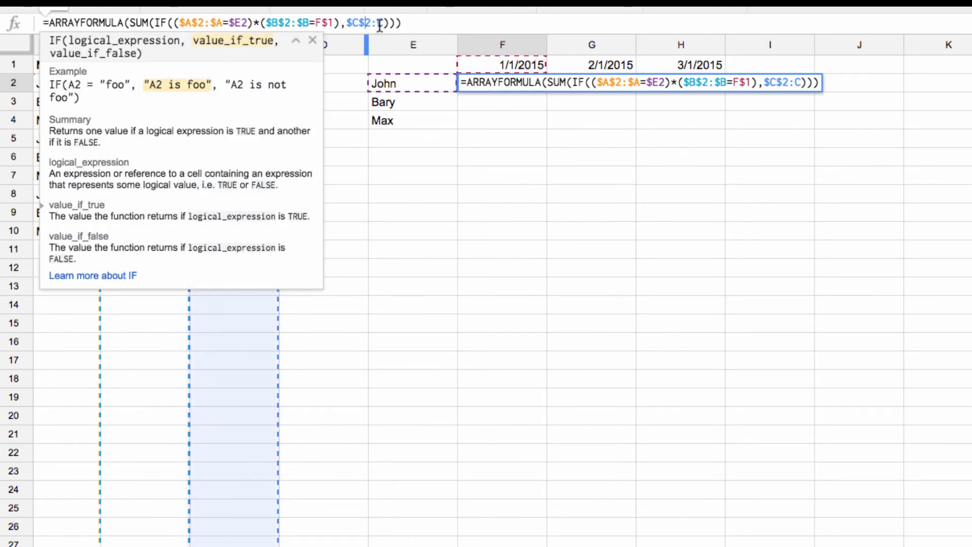
left_click(419, 23)
key("Return")
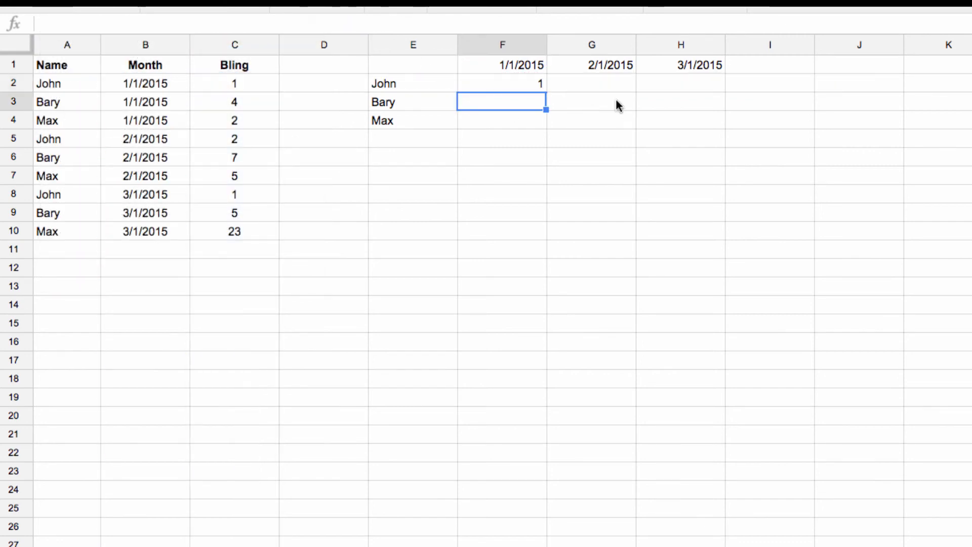
left_click(527, 81)
left_click_drag(550, 94, 663, 124)
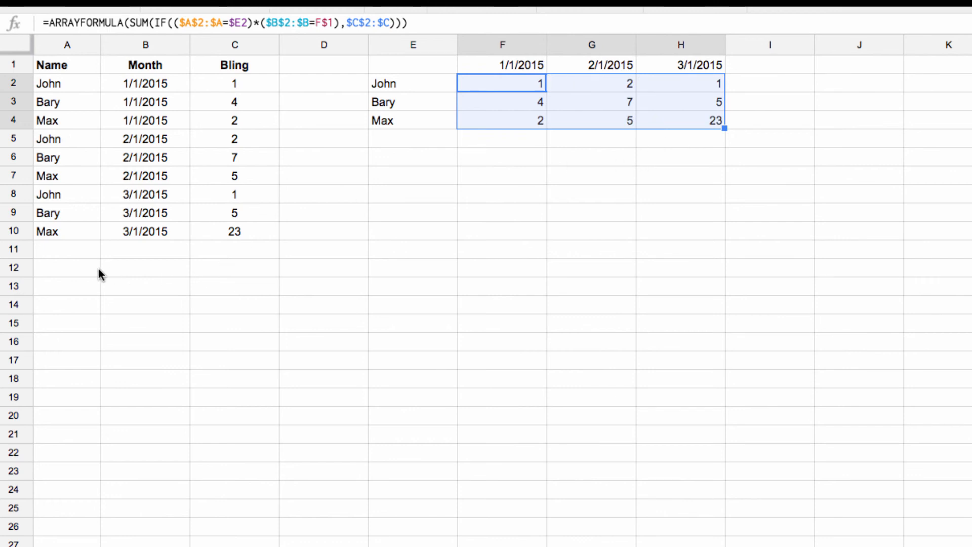
Add a data record in row 11 with a new person's first name, month 1/1/2015 and Bling 6.
left_click(66, 253)
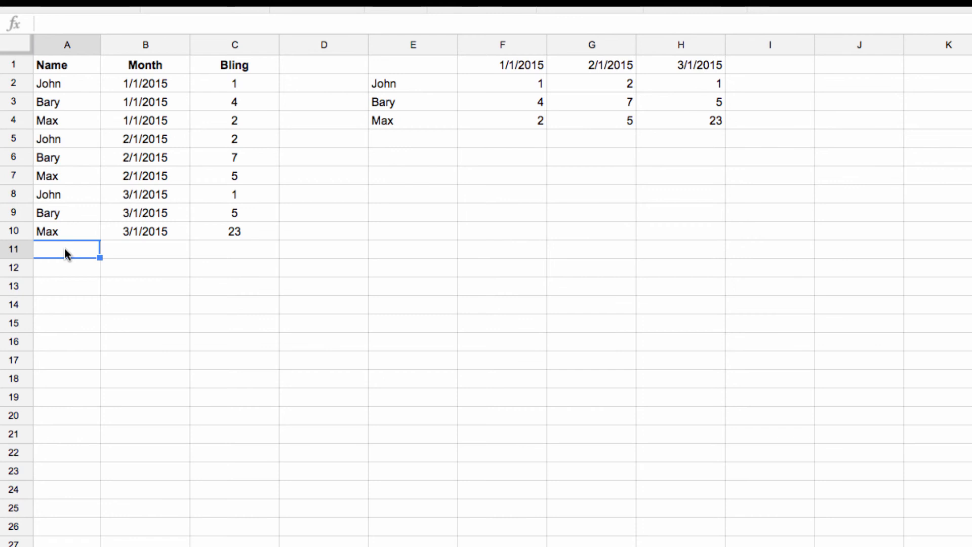
type("Dave")
key("Return")
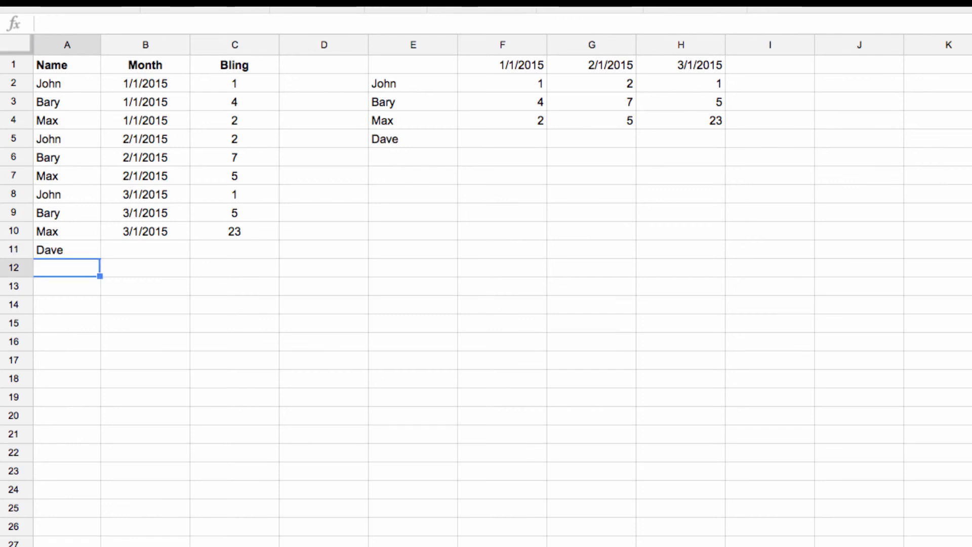
key("Up")
key("Right")
type("1/1")
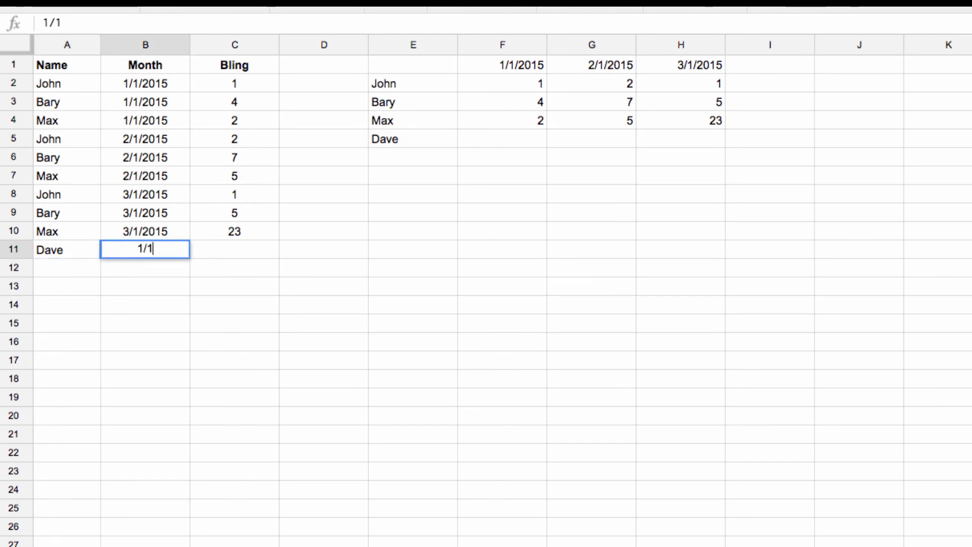
type("/2015")
key("Return")
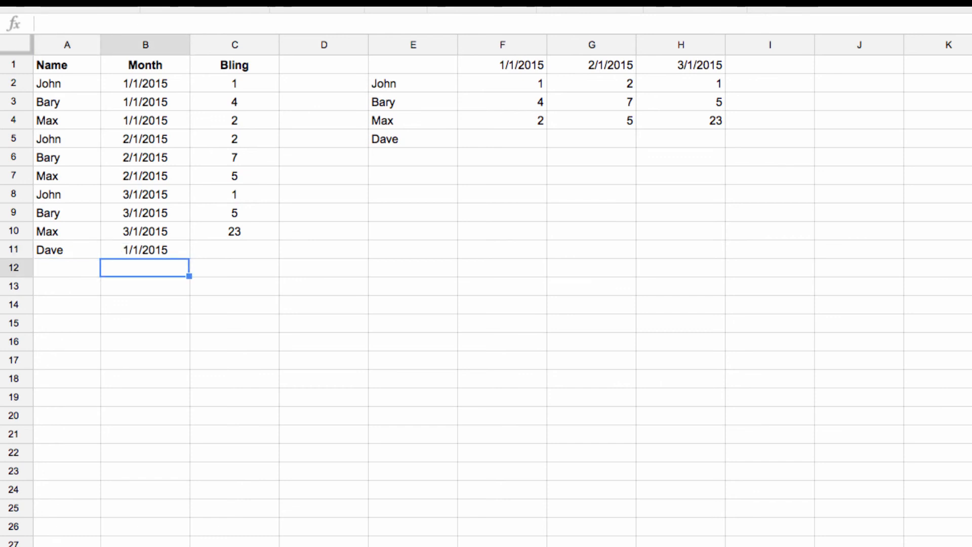
key("Up")
key("Right")
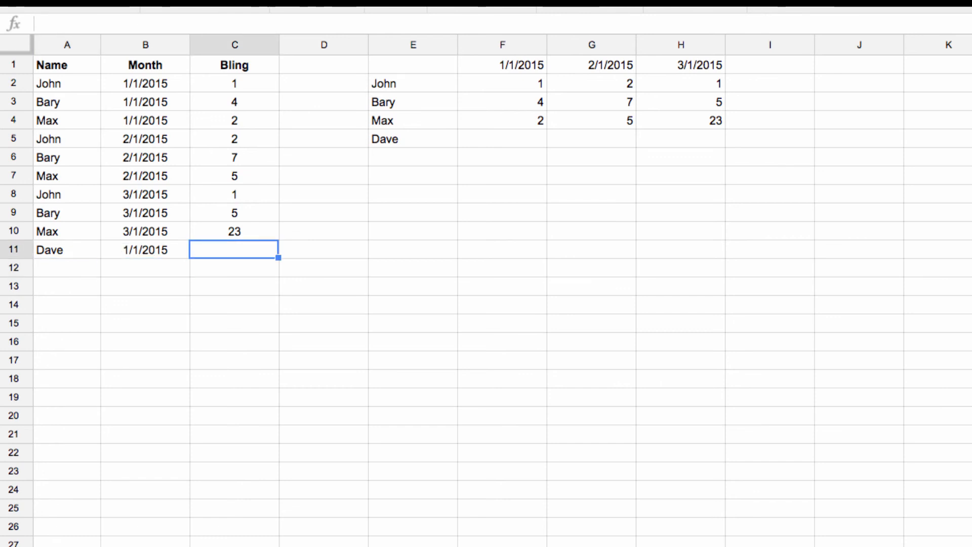
type("6")
key("Return")
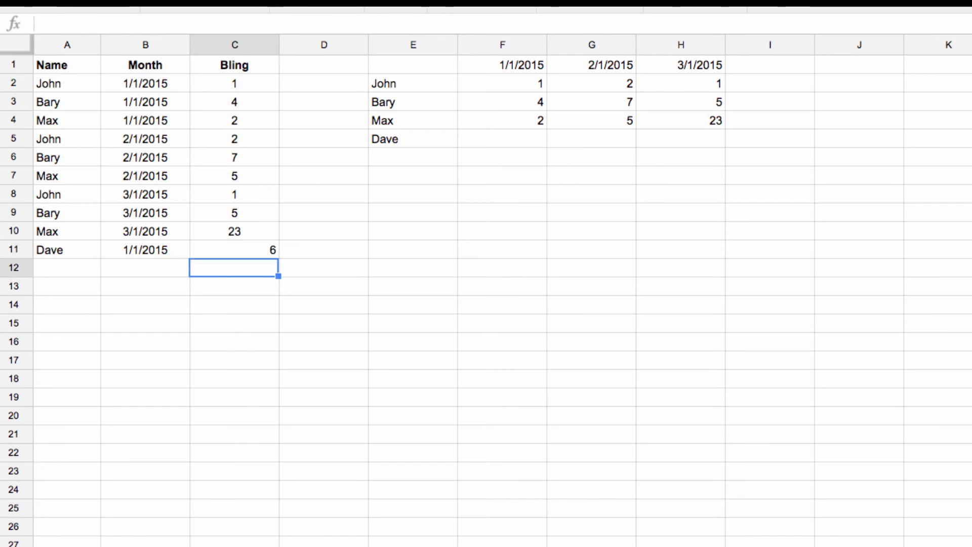
Extend the summary formulas from F4:H4 down to row 5 for the added name.
left_click_drag(539, 120, 724, 144)
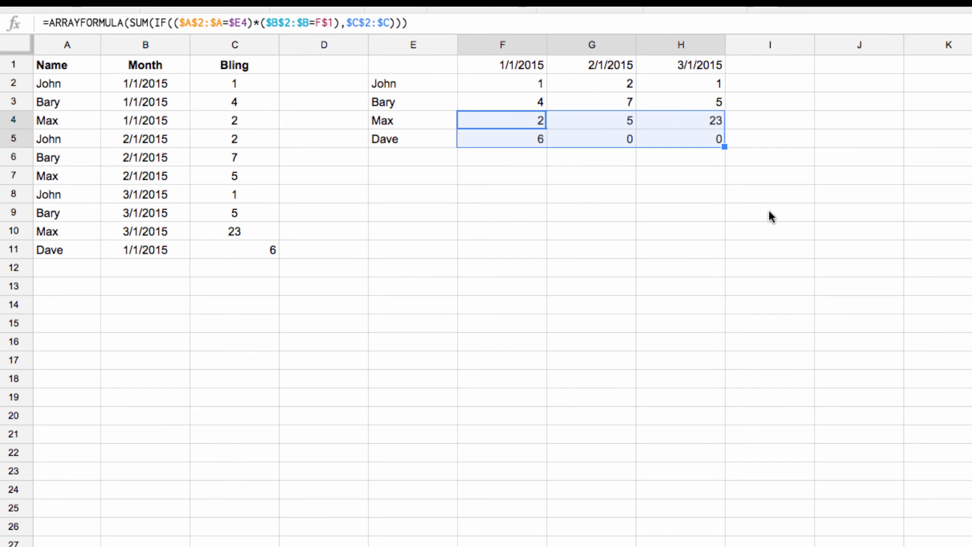
left_click(521, 211)
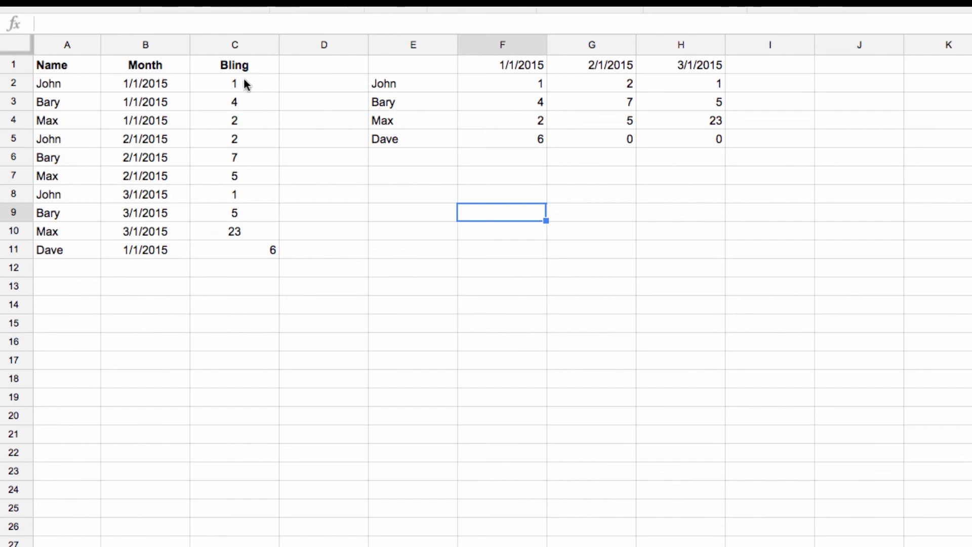
Center-align the Bling values in C2:C11.
left_click_drag(245, 83, 251, 247)
left_click(673, 8)
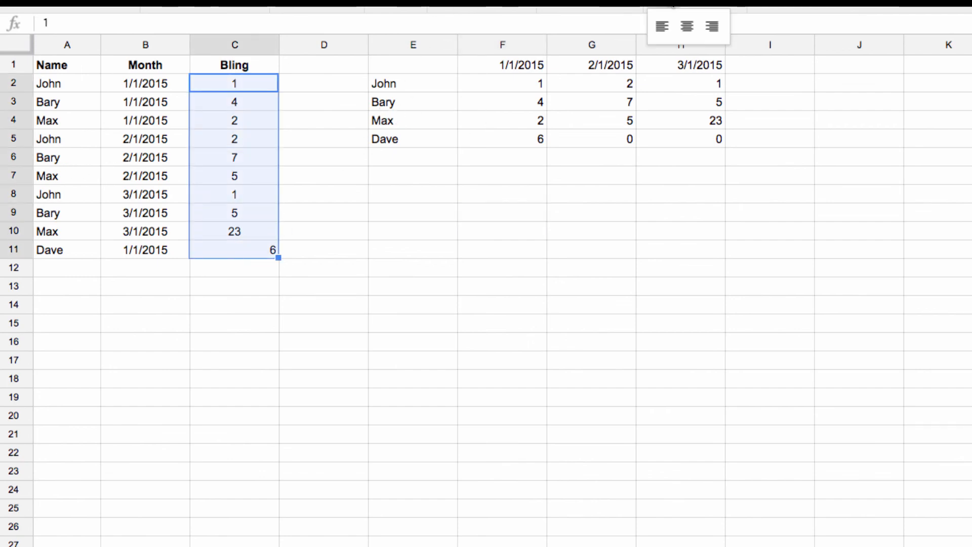
left_click(685, 27)
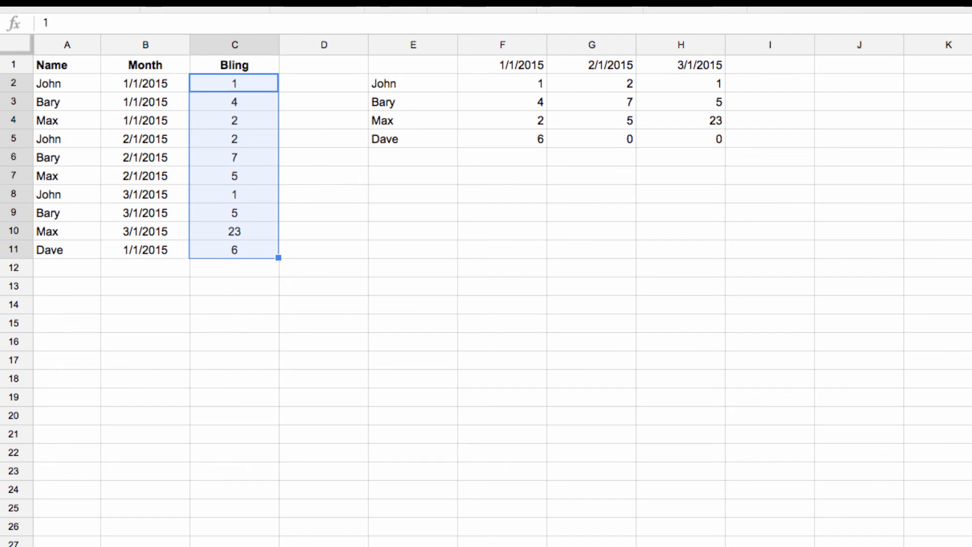